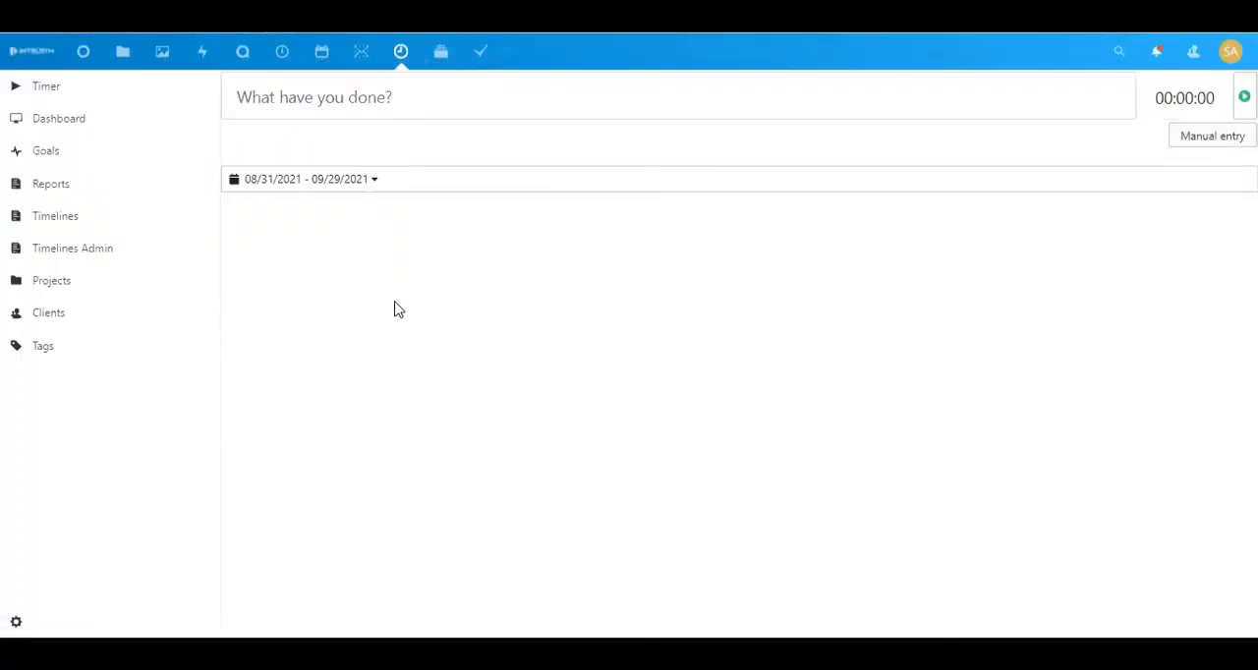
# Add a new client named CLIENT1
pyautogui.click(50, 315)
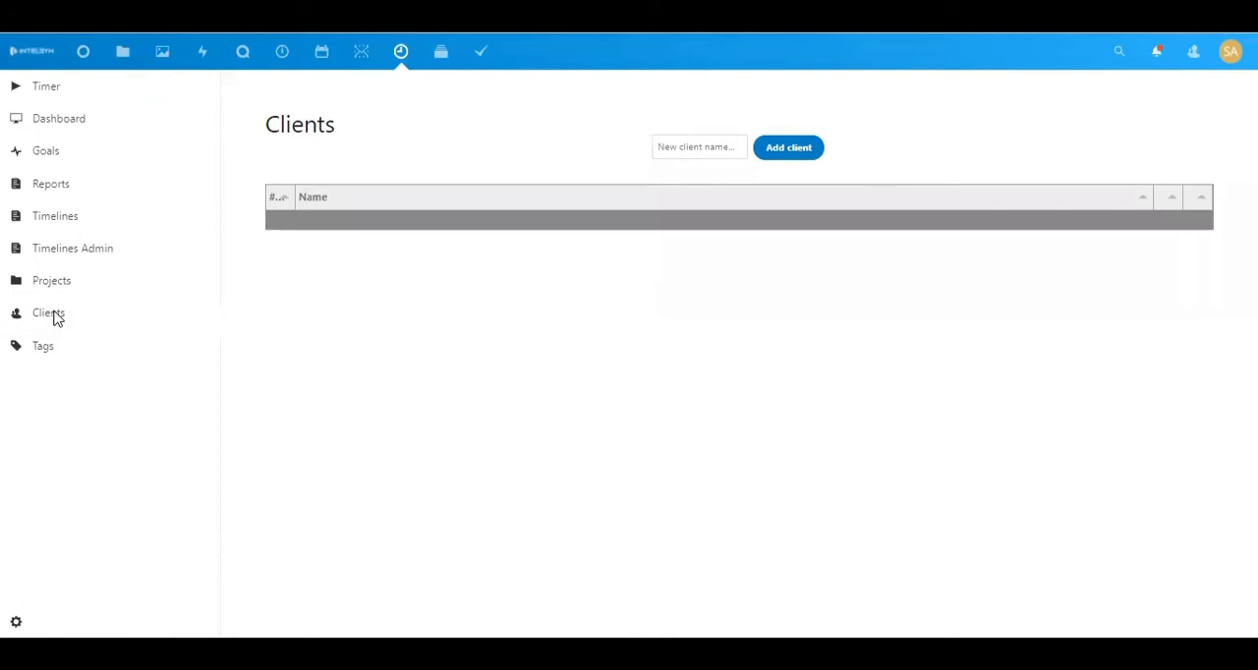
pyautogui.click(691, 147)
pyautogui.write('CLIENT1')
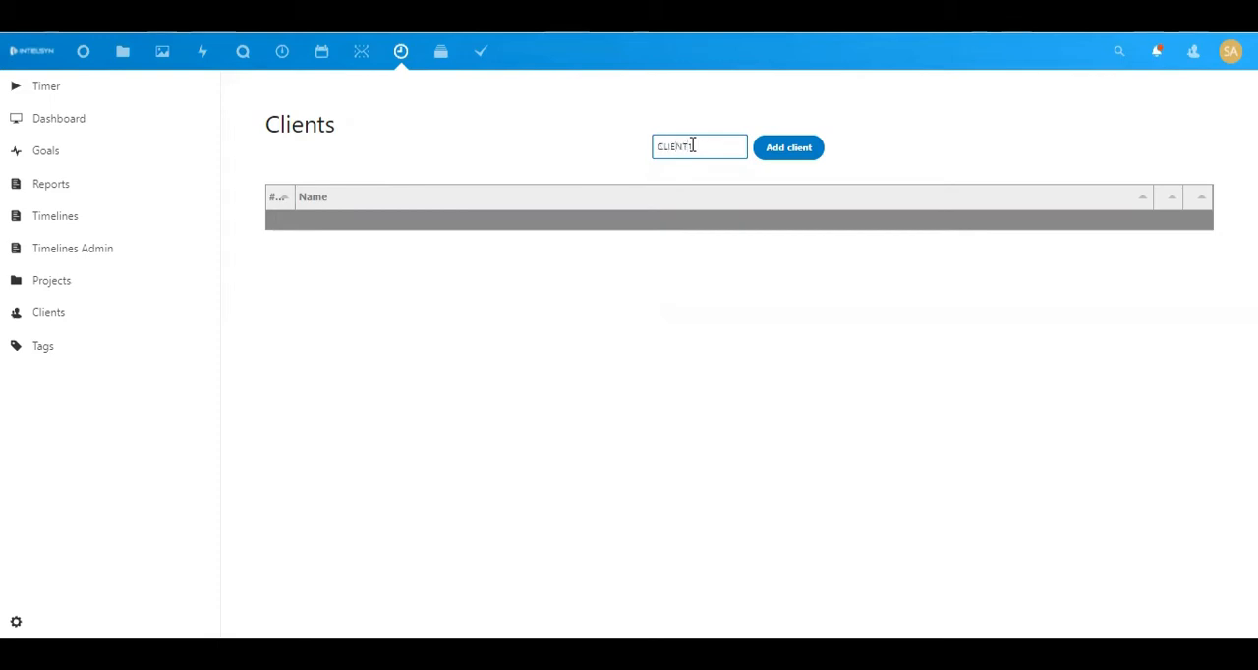
pyautogui.click(789, 156)
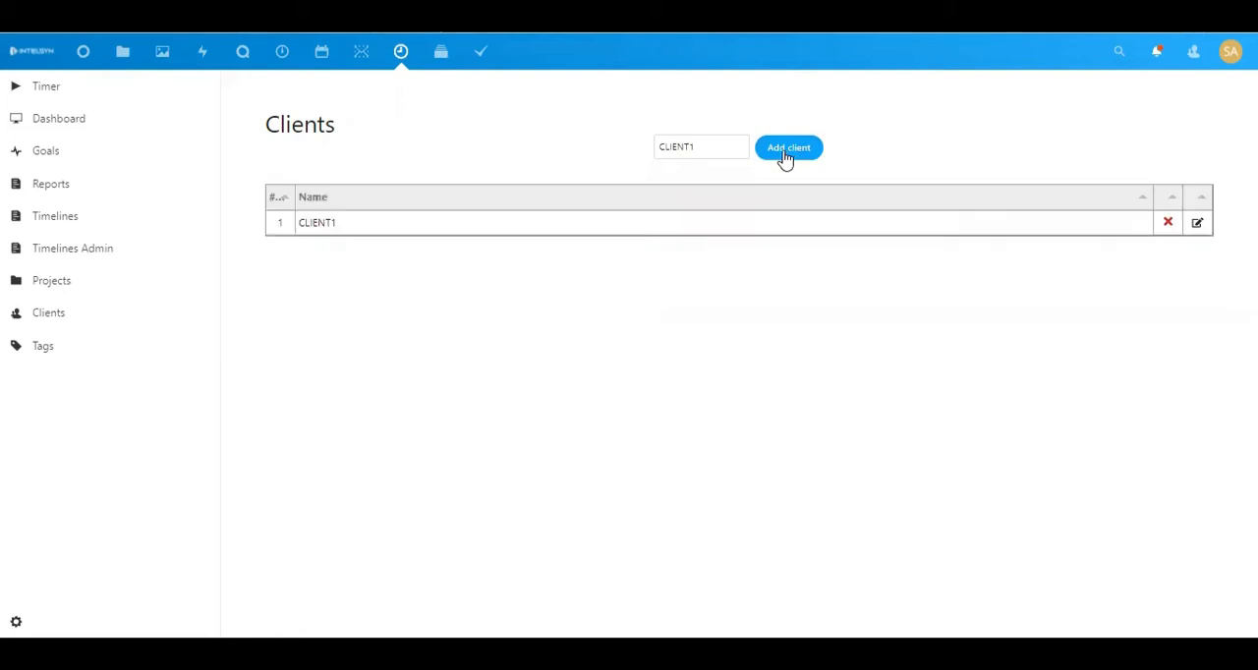
# Add a project named PROJECT1 assigned to CLIENT1 with a teal colour
pyautogui.click(55, 286)
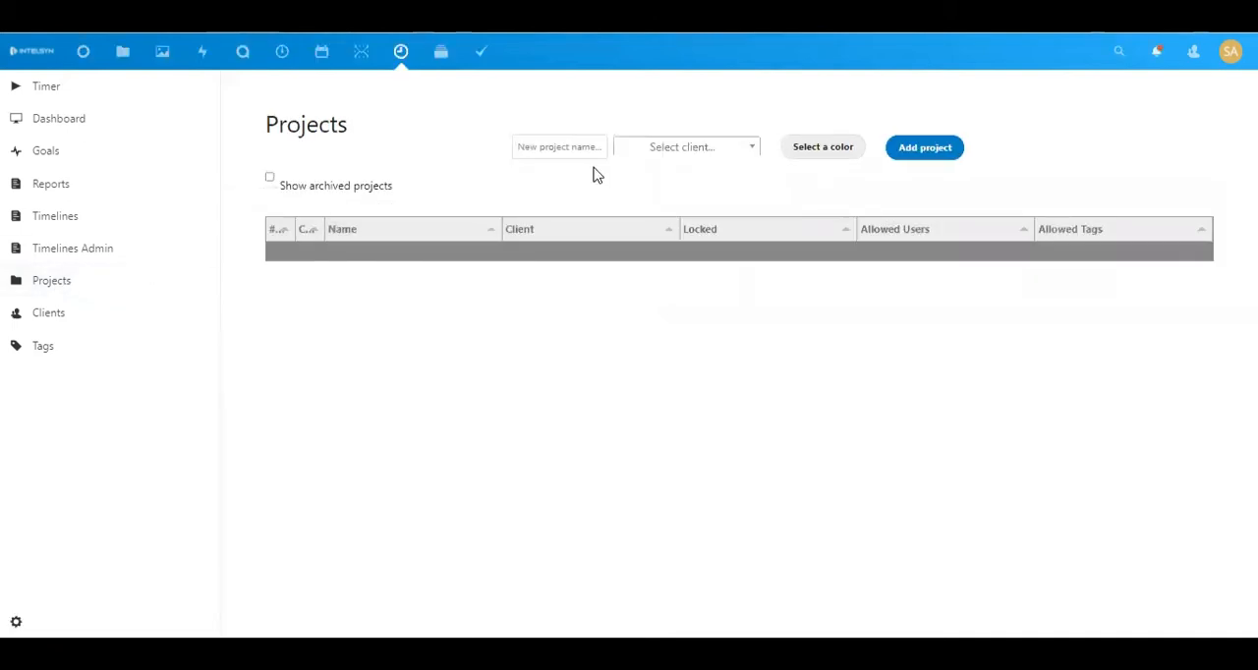
pyautogui.click(650, 147)
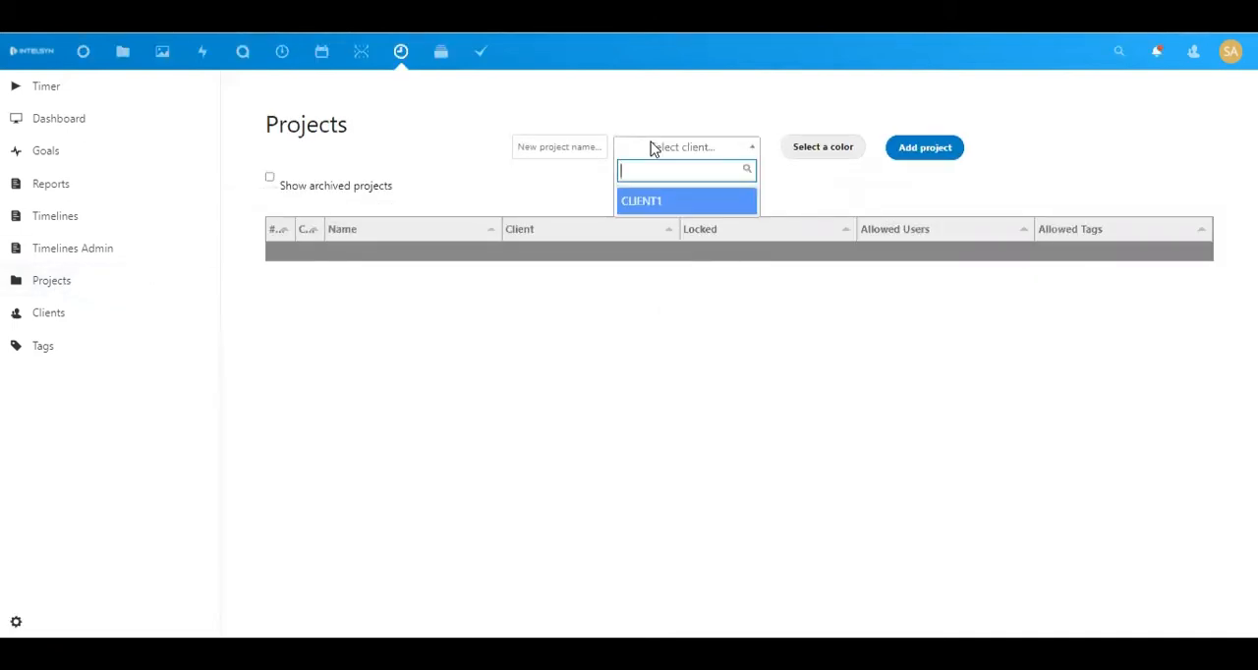
pyautogui.click(650, 202)
pyautogui.click(582, 147)
pyautogui.write('PROJECT')
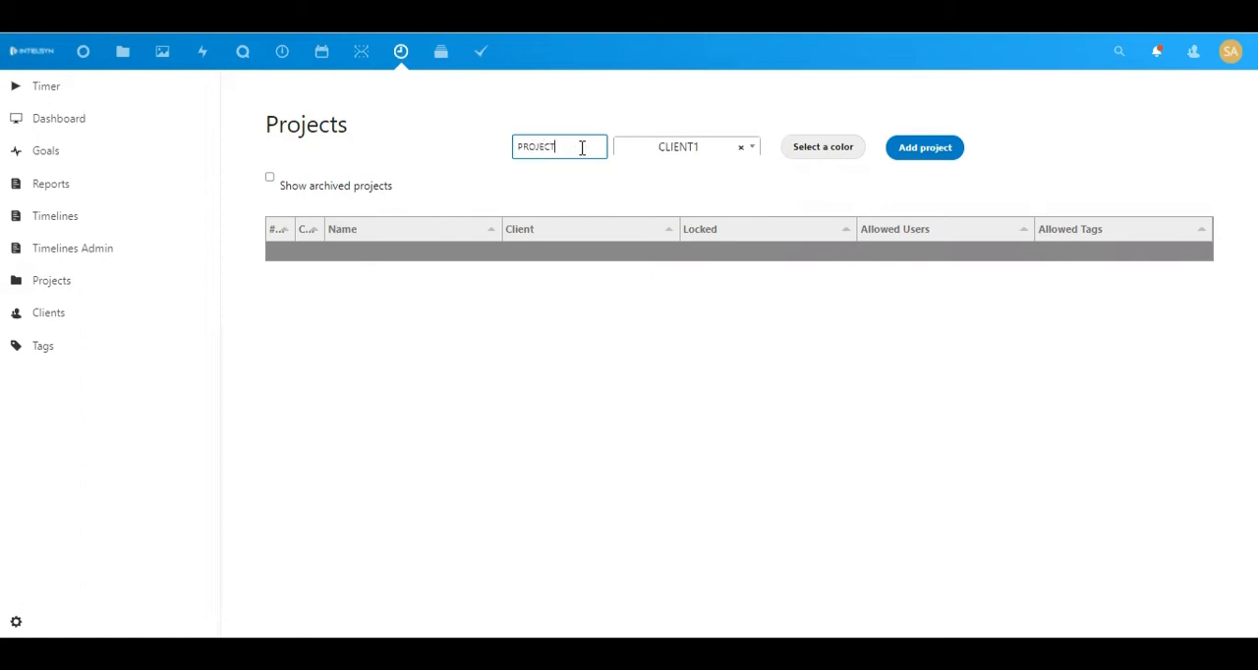
pyautogui.write('1')
pyautogui.click(834, 158)
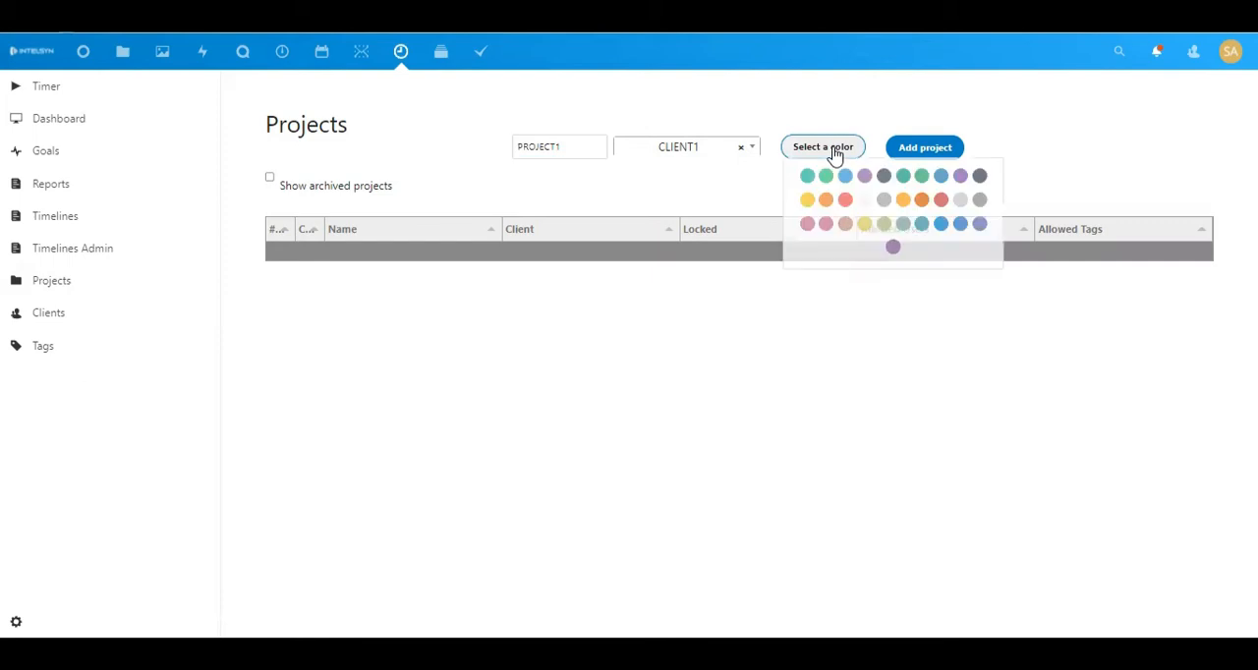
pyautogui.click(806, 177)
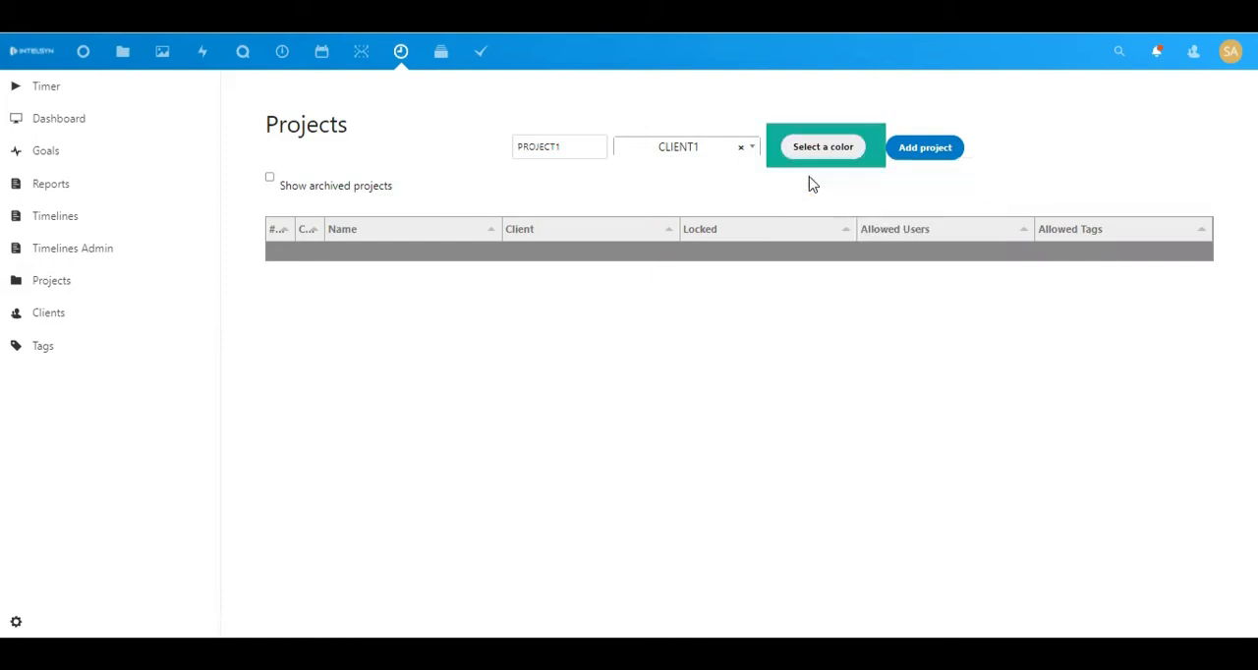
pyautogui.click(912, 152)
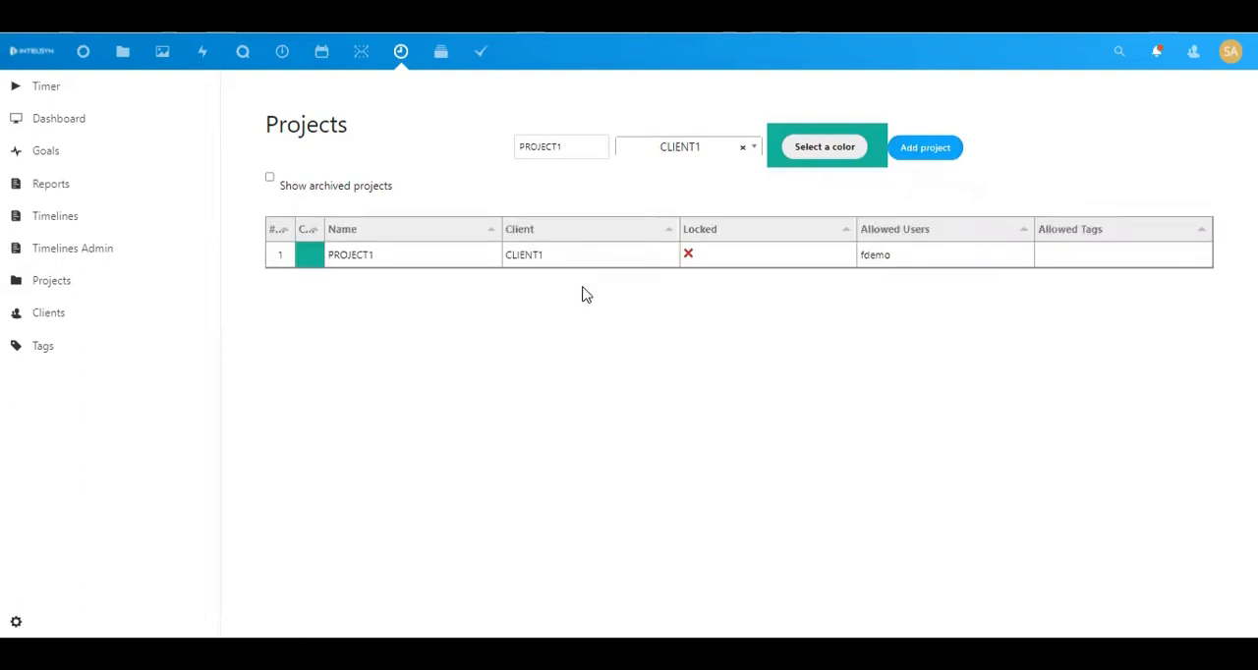
# Edit PROJECT1 to be locked, allowing the IN PROGRESS tag and the demo user account, and save it
pyautogui.click(690, 262)
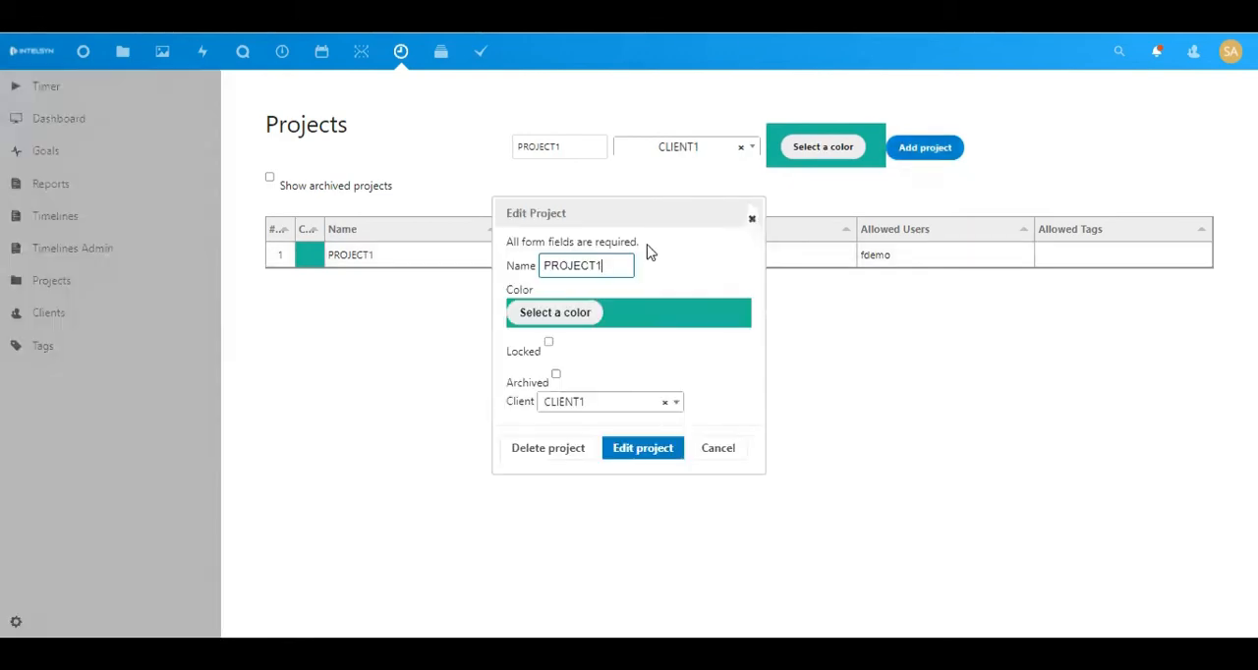
pyautogui.click(549, 341)
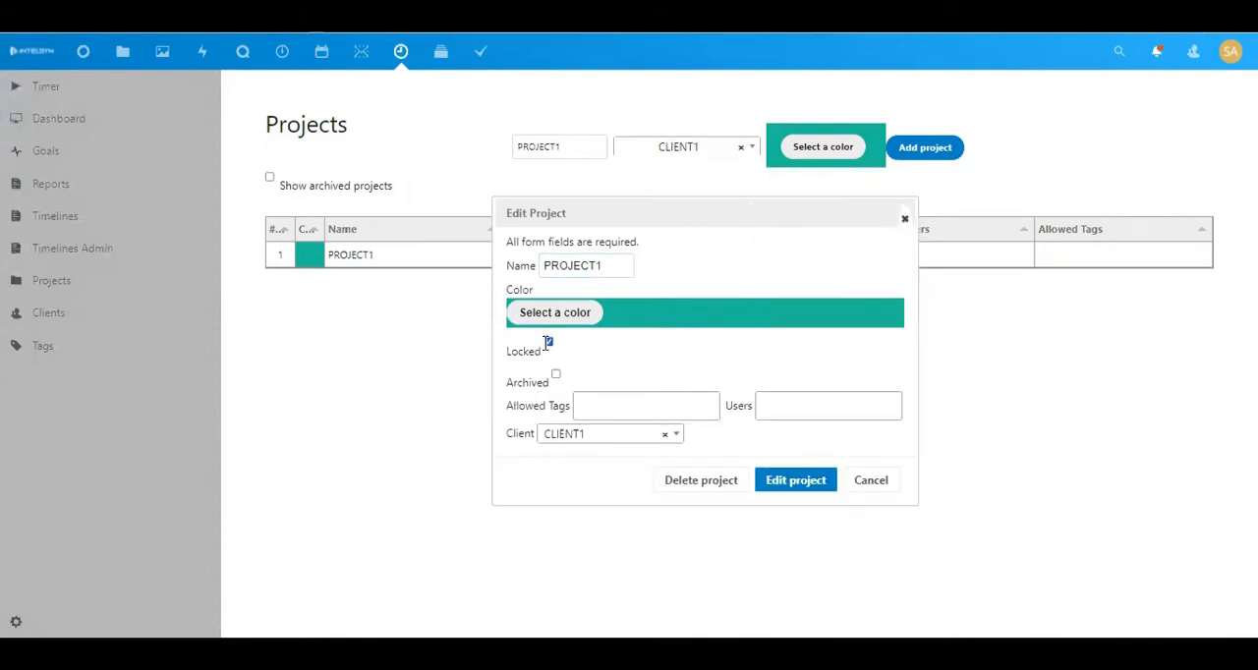
pyautogui.click(586, 410)
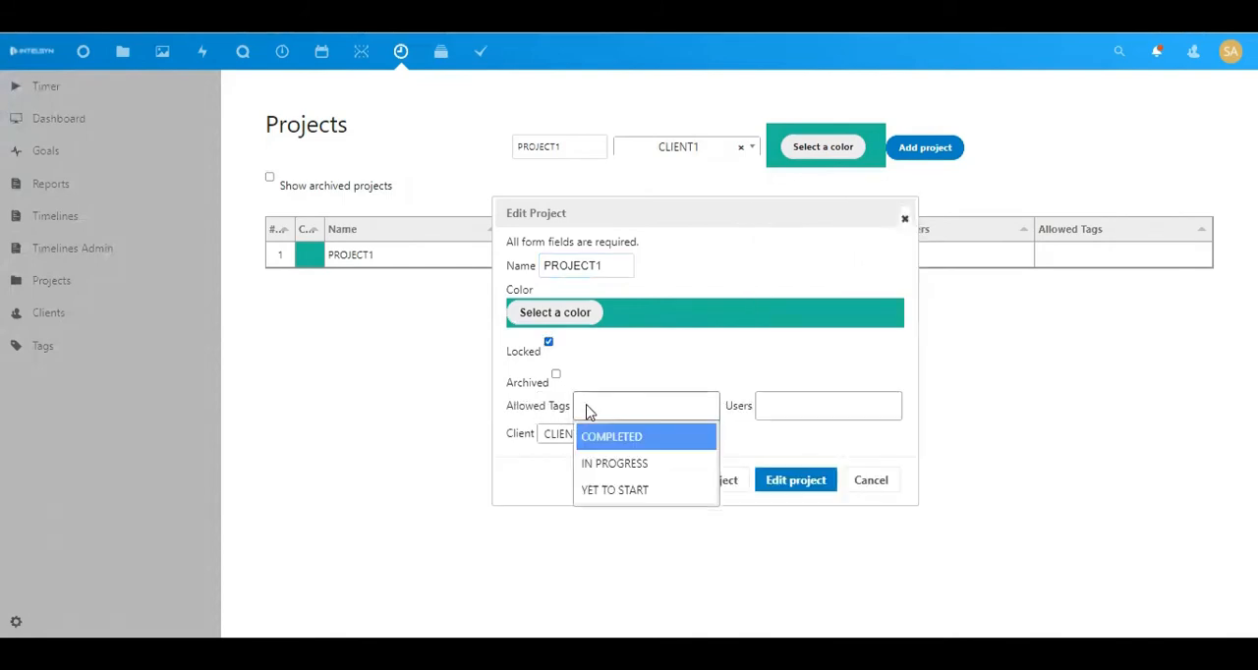
pyautogui.click(610, 468)
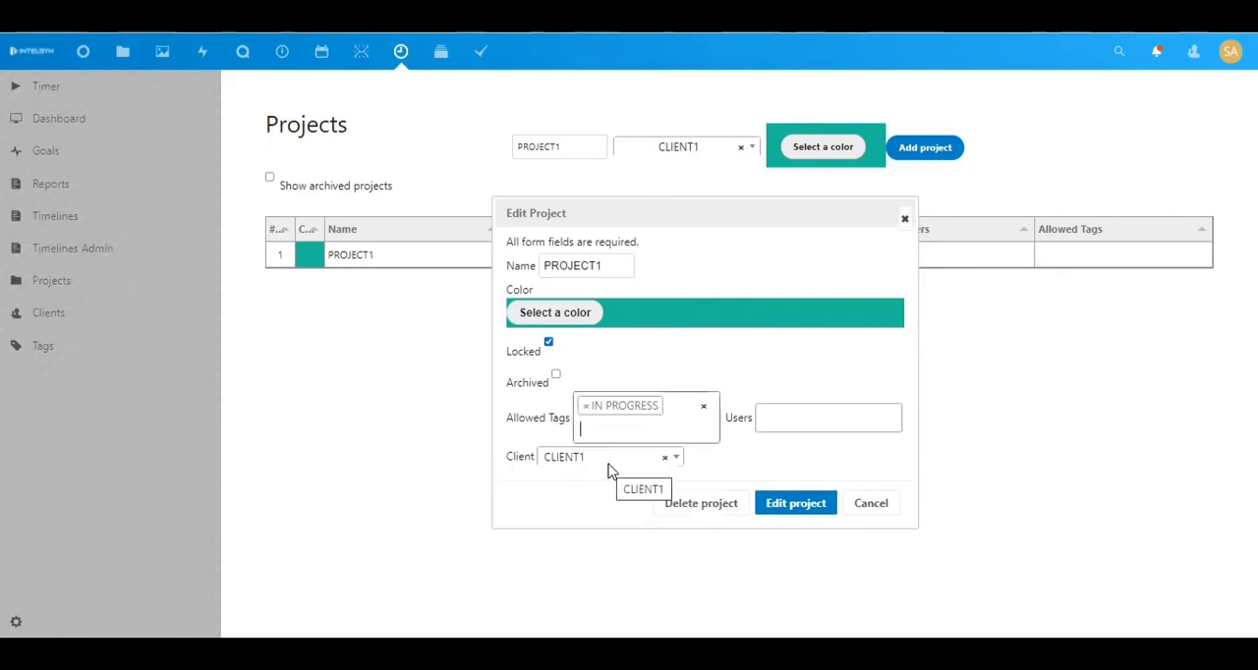
pyautogui.click(811, 425)
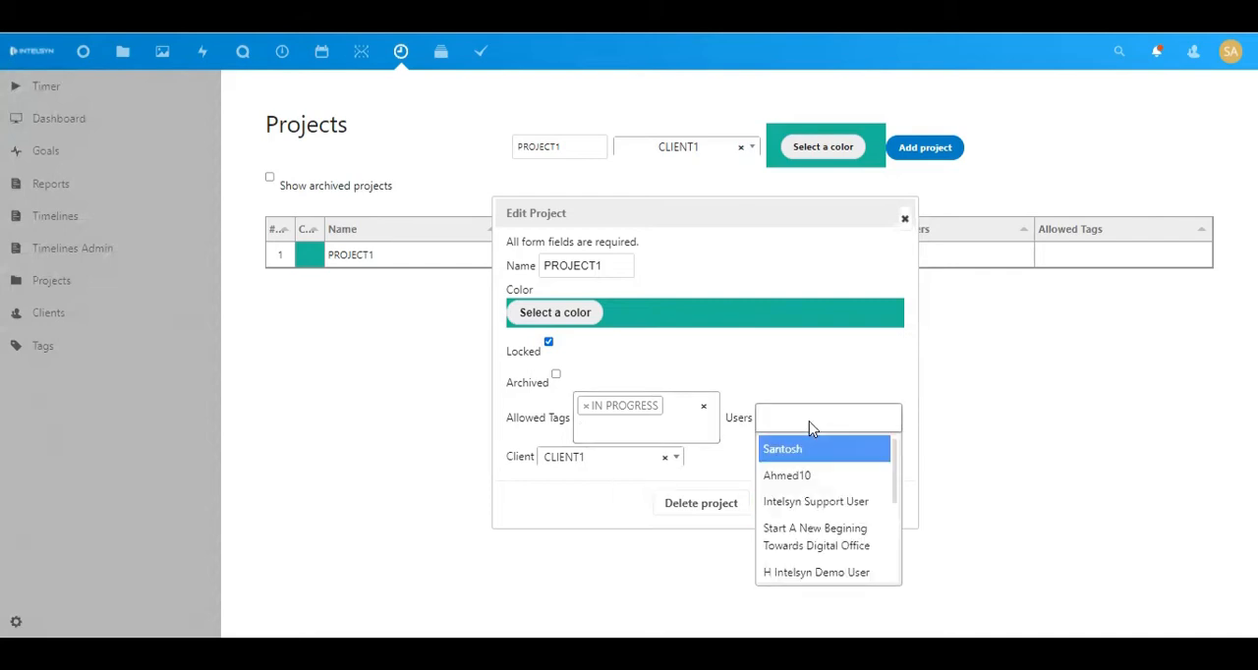
pyautogui.click(797, 576)
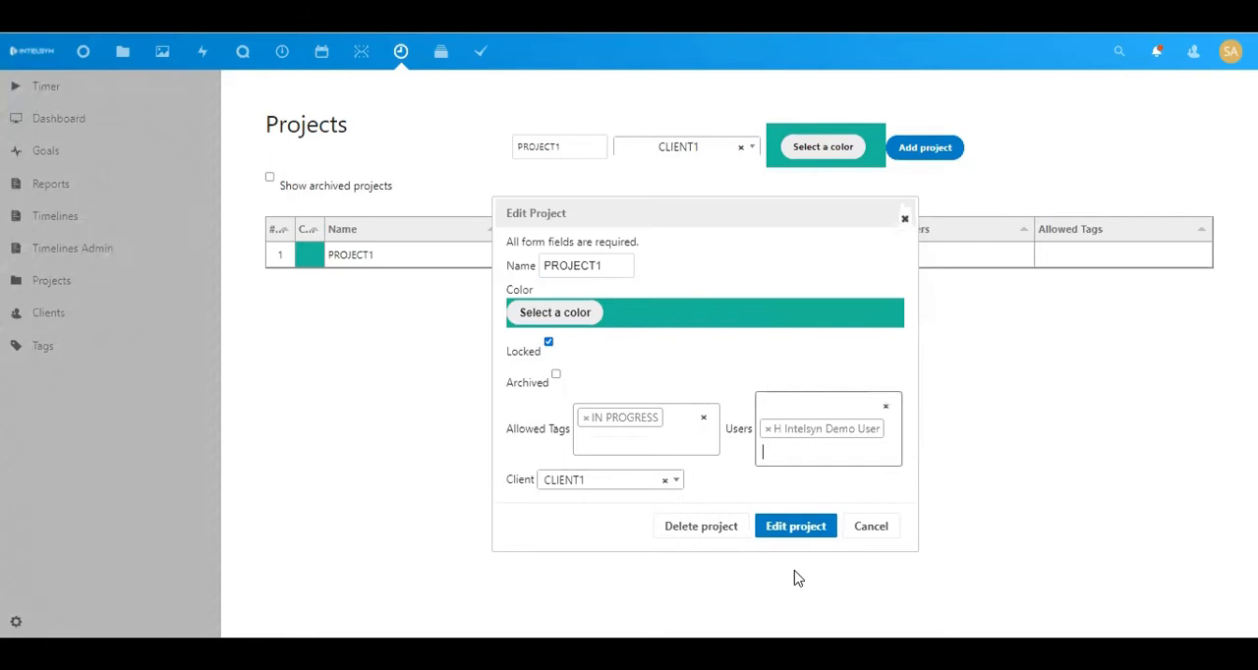
pyautogui.click(804, 537)
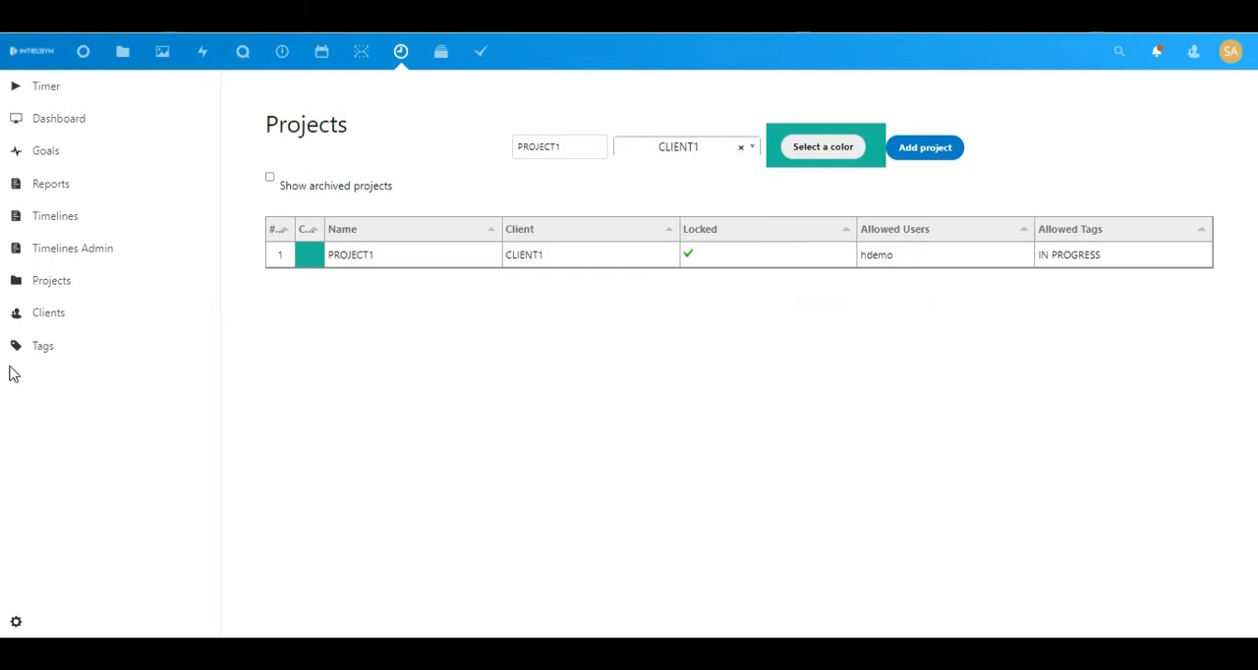
# Add a new tag named REVIEW
pyautogui.click(38, 351)
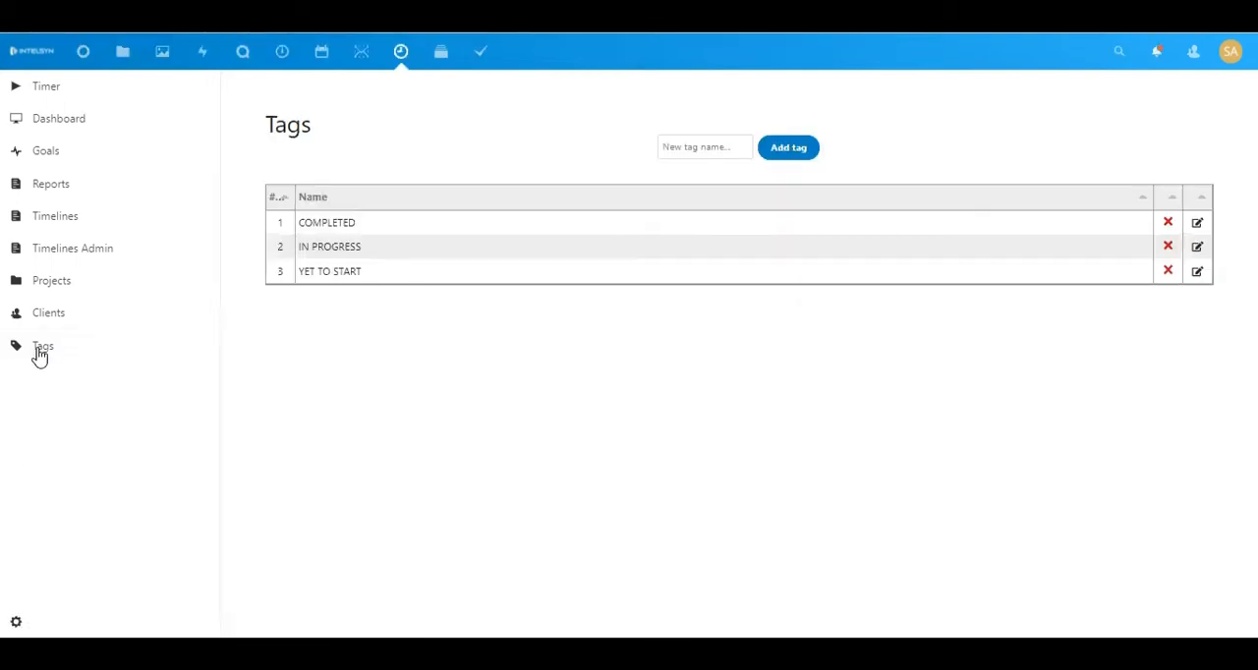
pyautogui.click(707, 150)
pyautogui.write('REVIEW')
pyautogui.click(804, 154)
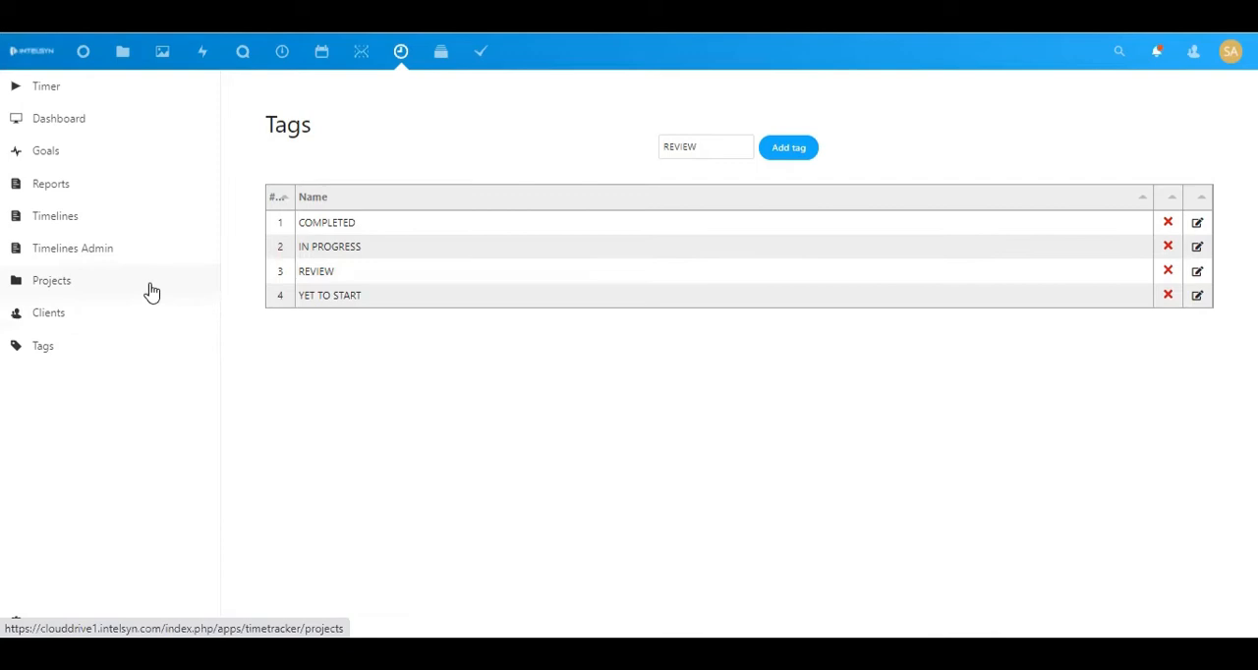
# Start the timer for a task described as QUARTERLY FINANCIAL REPORT
pyautogui.click(148, 89)
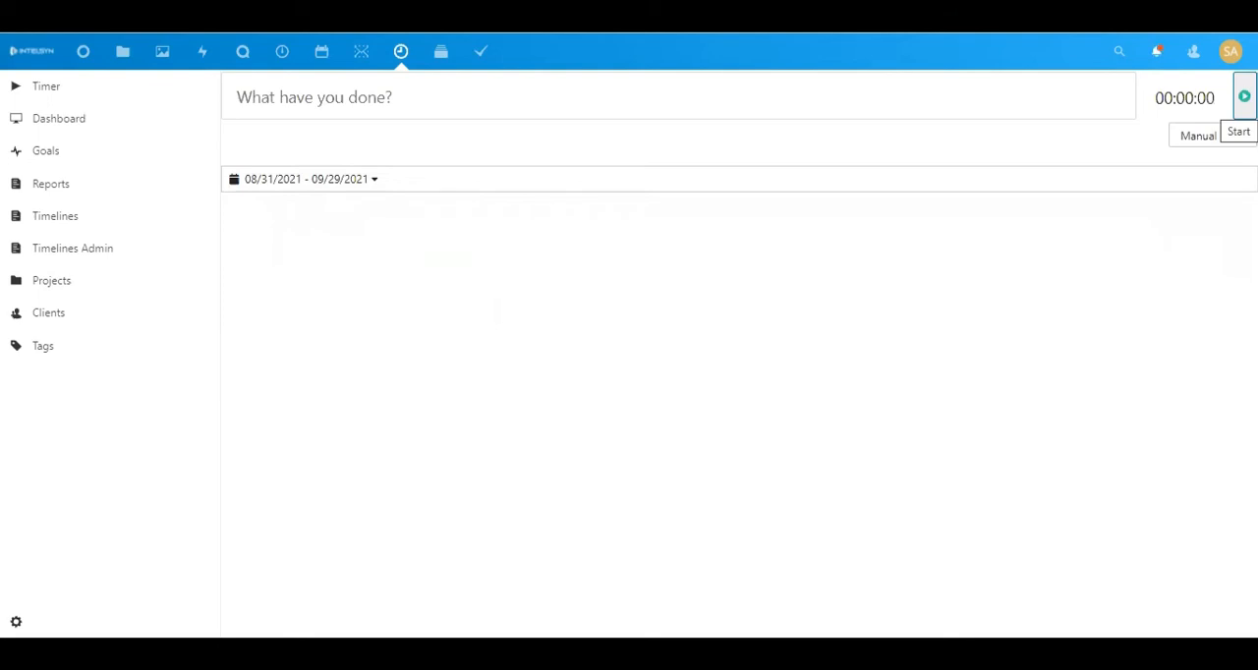
pyautogui.click(774, 103)
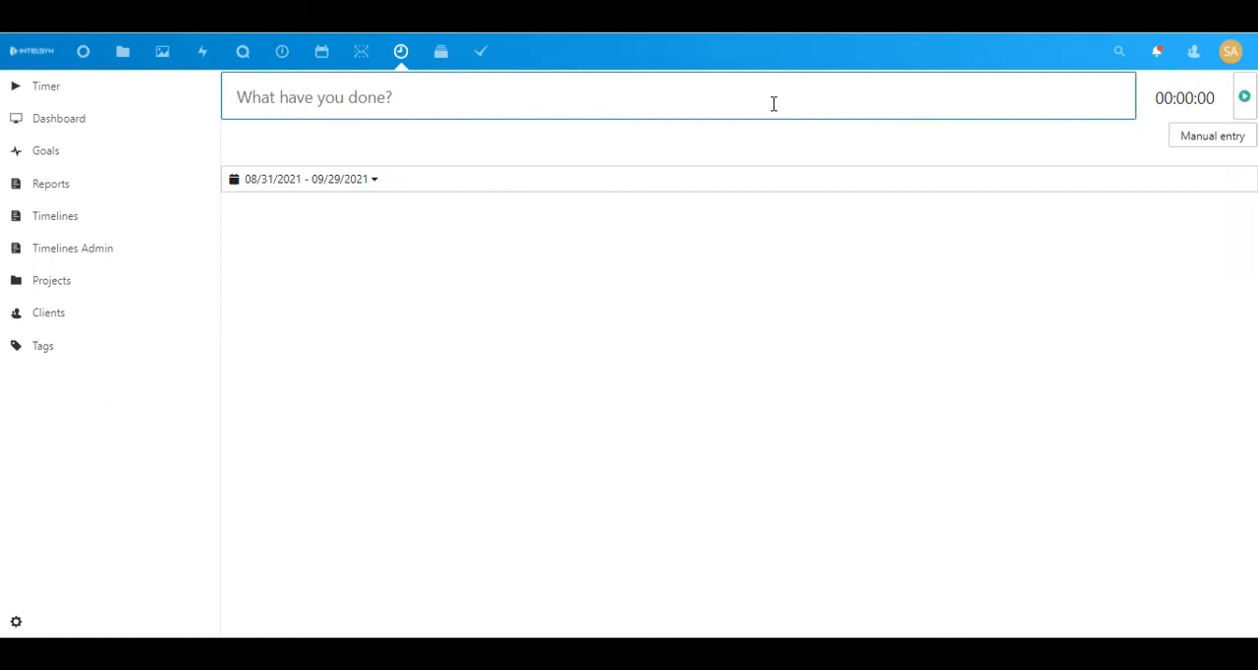
pyautogui.write('QUAR')
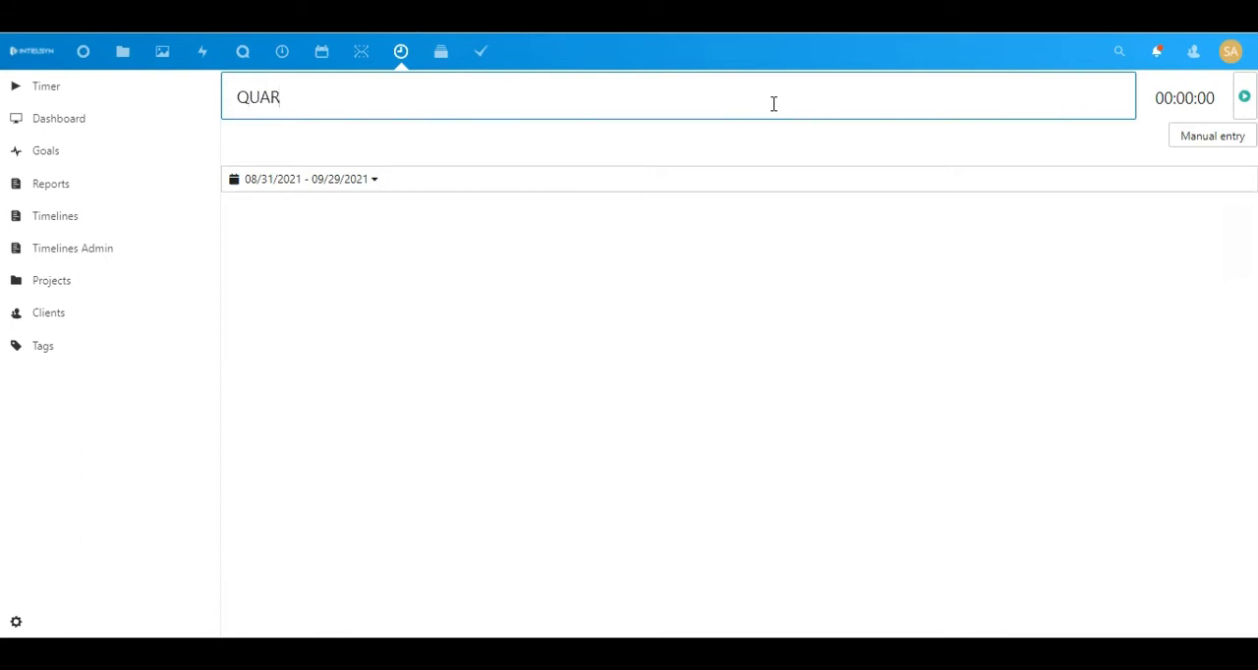
pyautogui.write('TERLY FINANV')
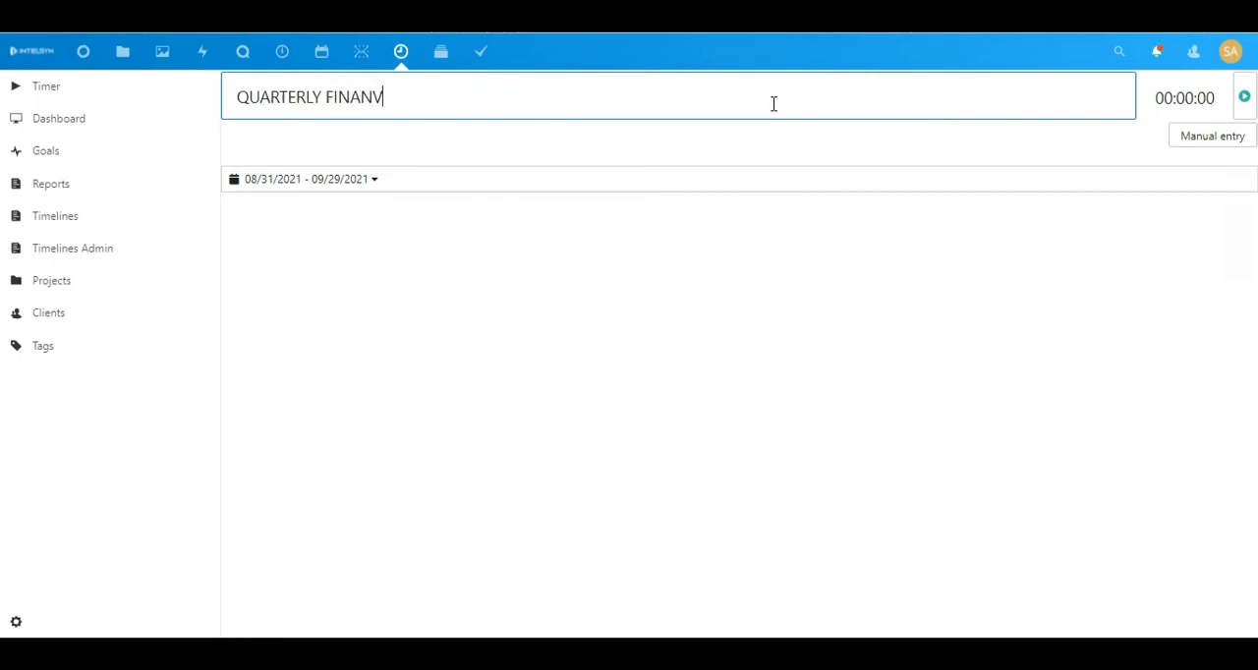
pyautogui.press('BackSpace')
pyautogui.write('CIAL REPORT')
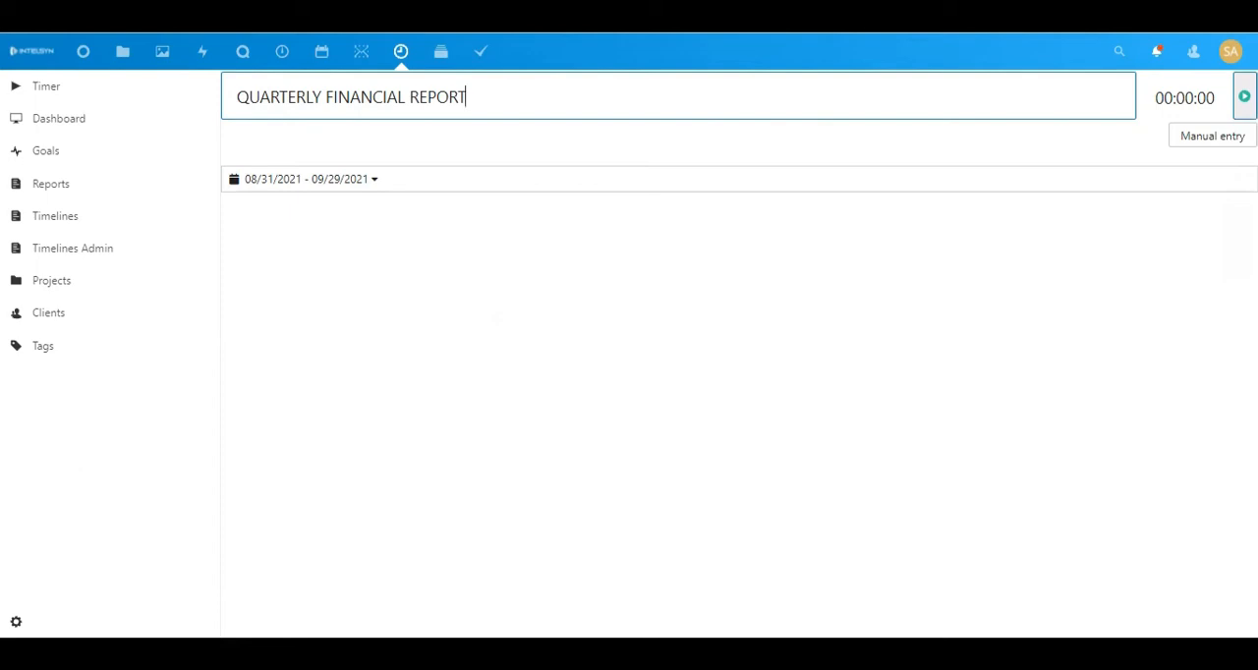
pyautogui.click(1244, 96)
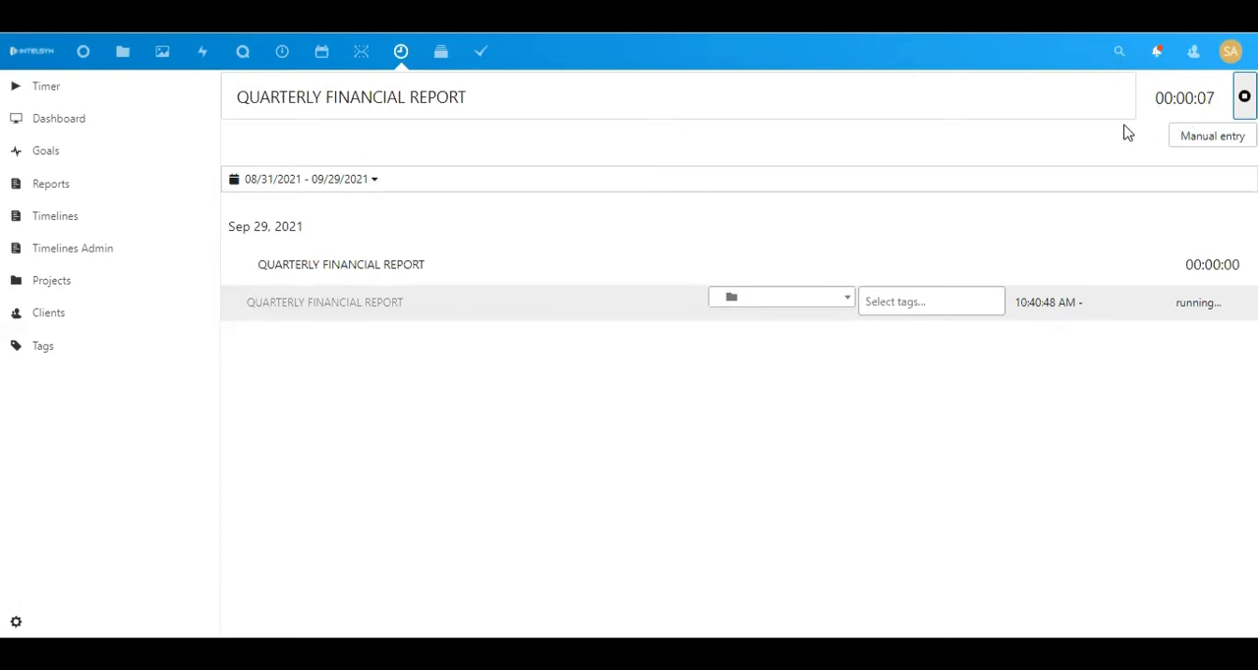
# Tag the running QUARTERLY FINANCIAL REPORT entry IN PROGRESS and record a second timed run of the task
pyautogui.click(901, 300)
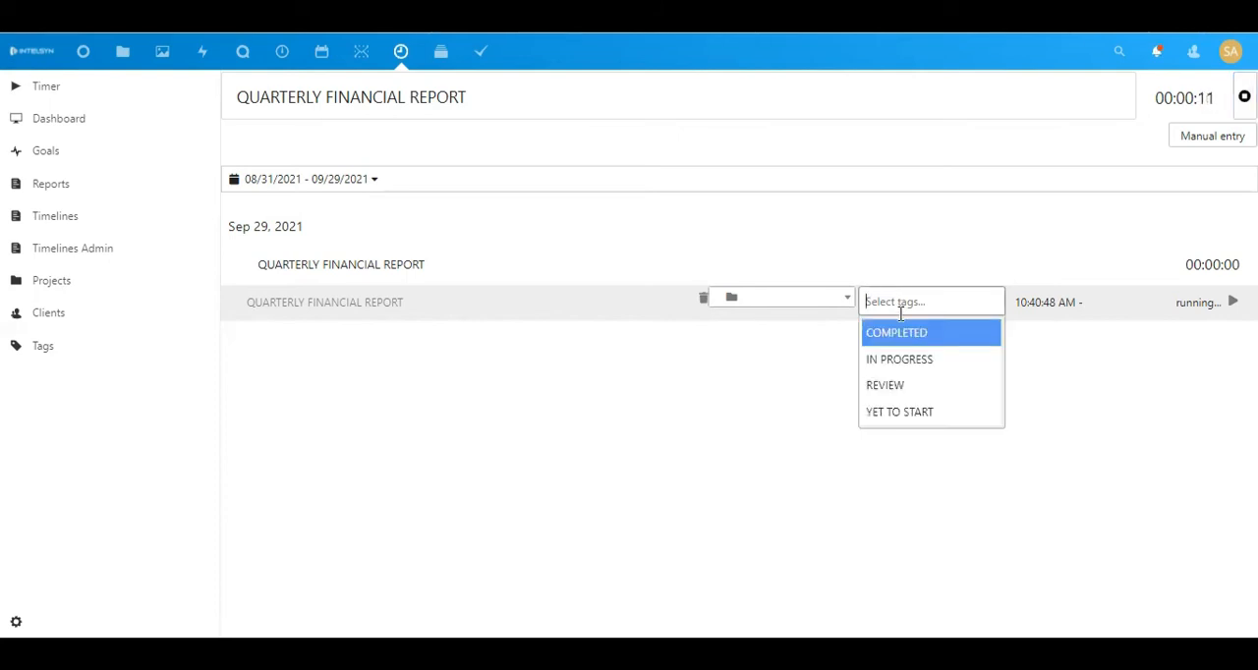
pyautogui.click(899, 360)
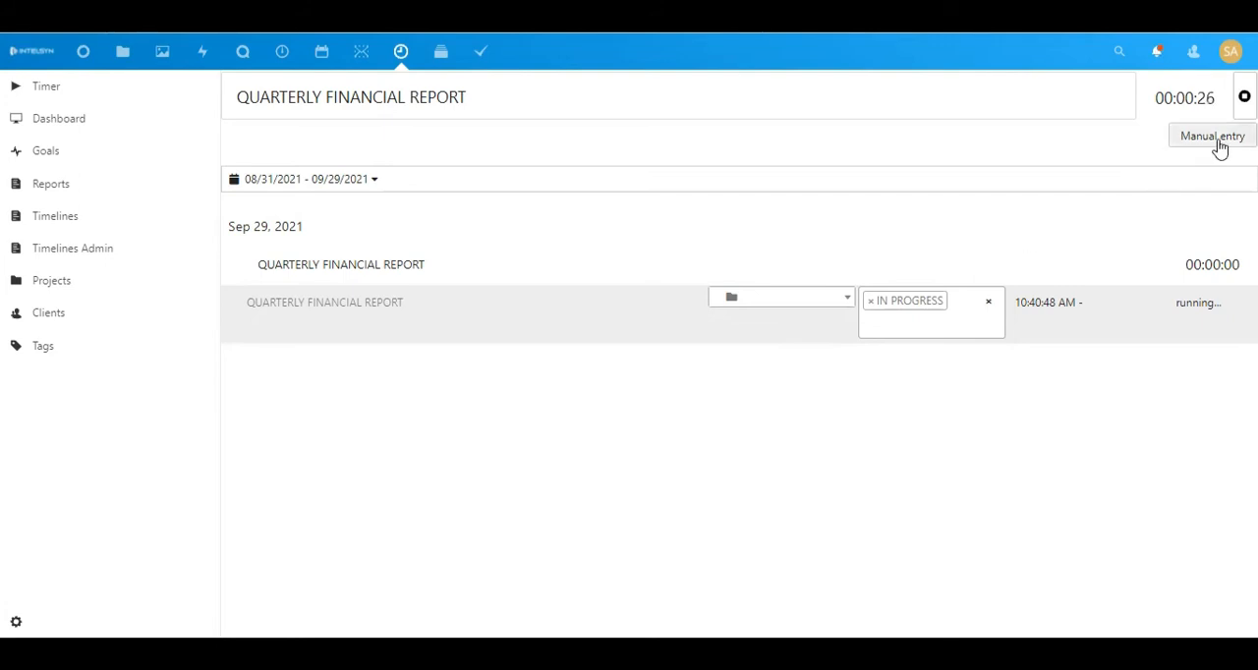
pyautogui.click(1244, 96)
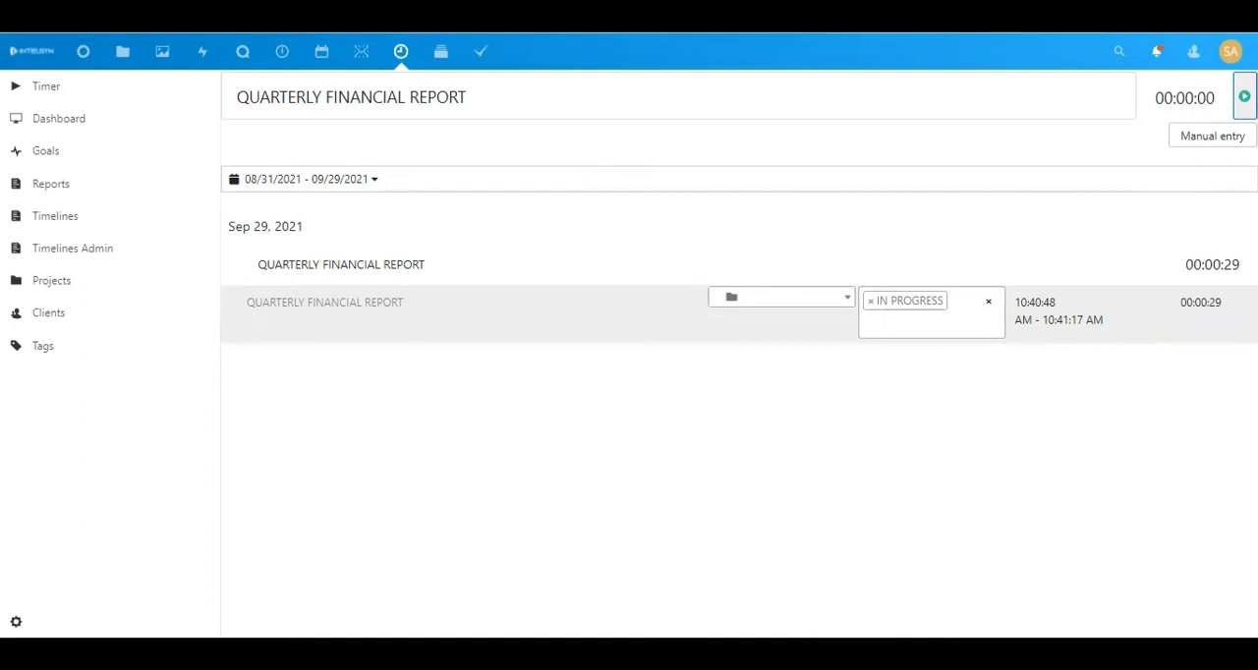
pyautogui.click(1244, 97)
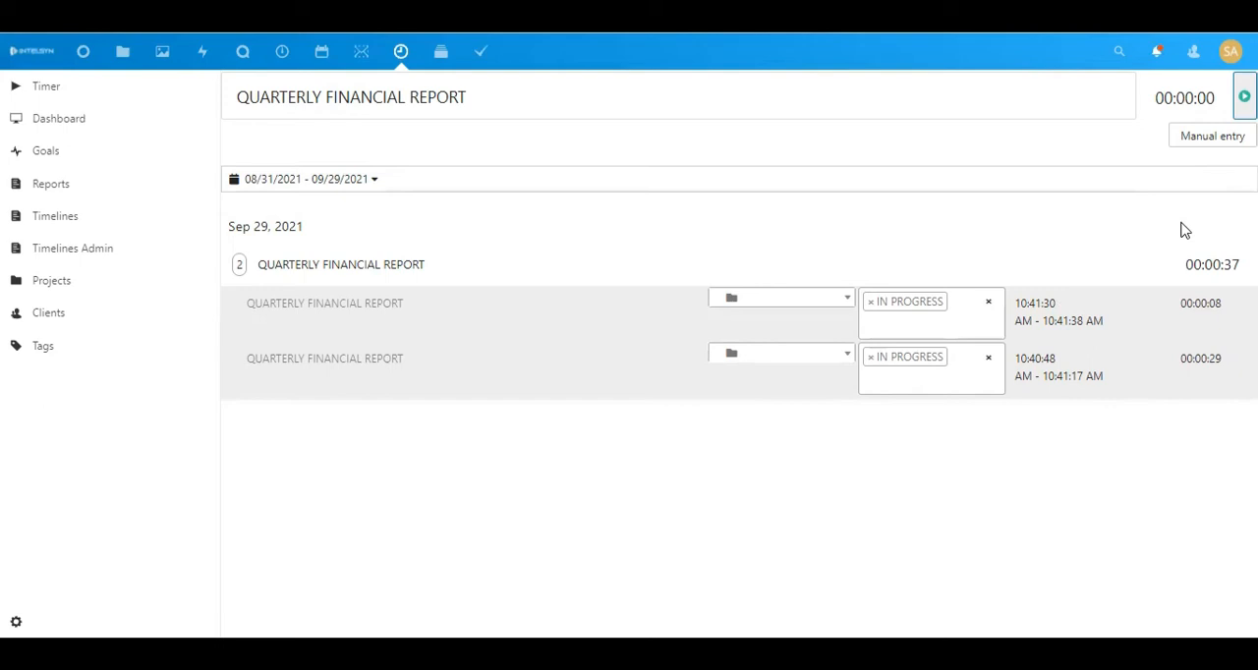
# Open a manual work entry and name it HR ONBOARD PROCESS
pyautogui.click(1219, 137)
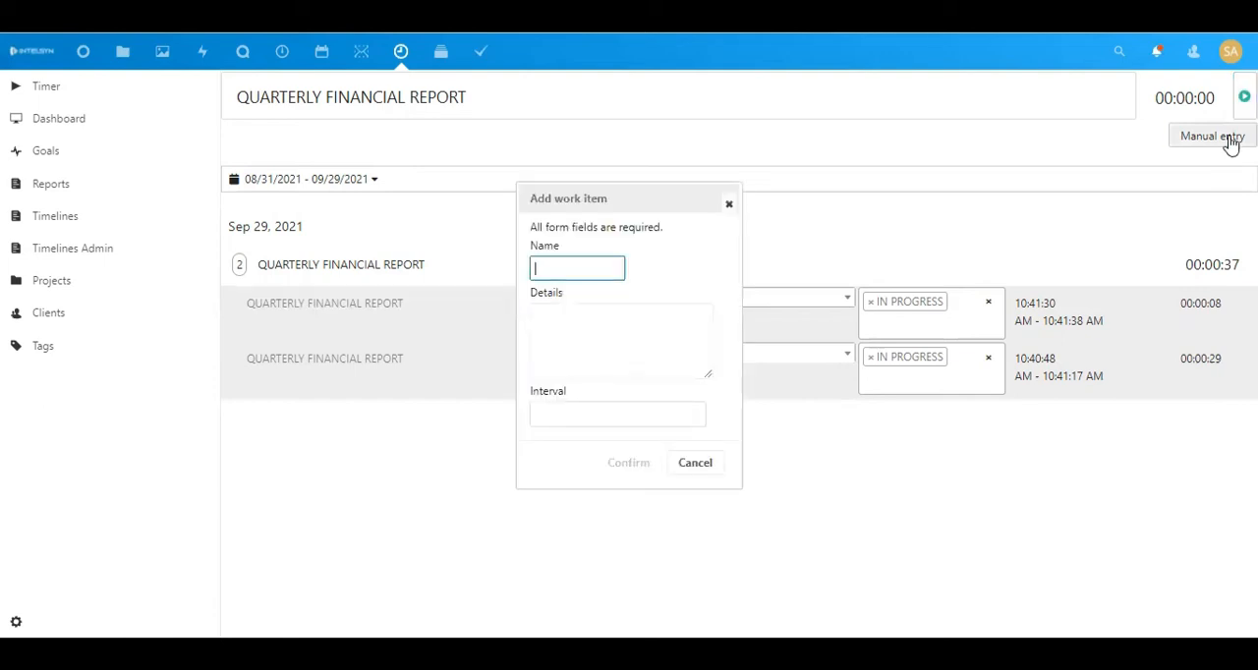
pyautogui.click(593, 264)
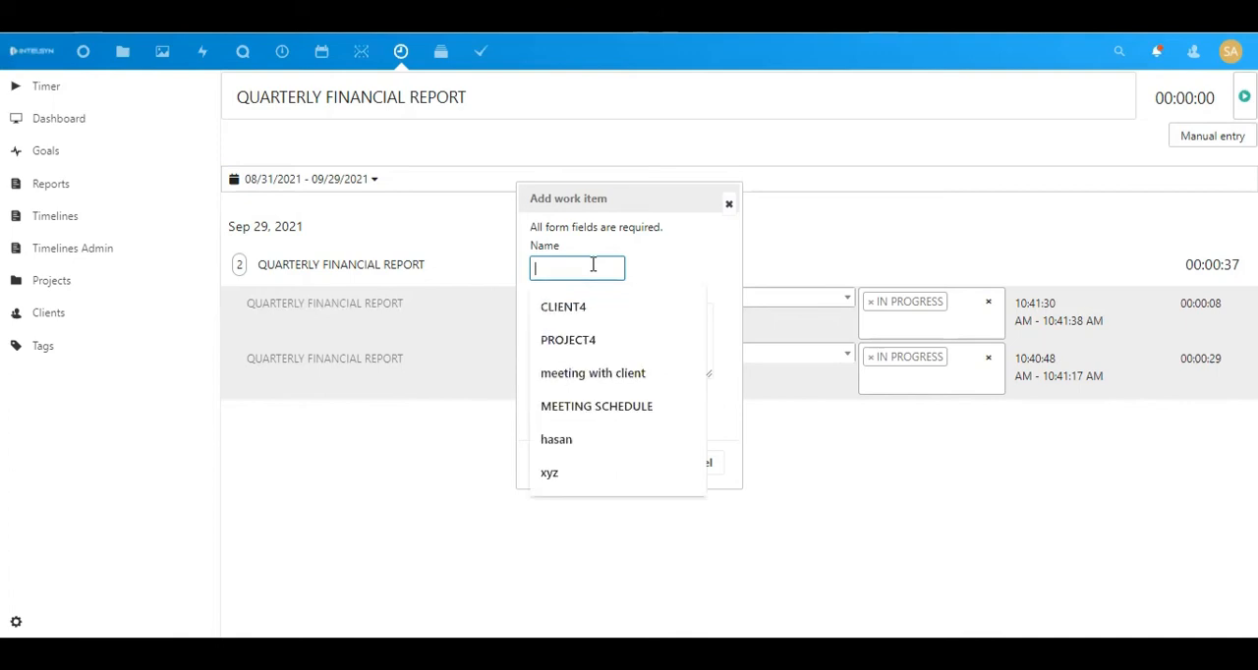
pyautogui.write('HR B')
pyautogui.press('BackSpace')
pyautogui.write('ON')
pyautogui.write('BO')
pyautogui.write('A')
pyautogui.write('D')
pyautogui.write(' PR')
pyautogui.write('OCE')
pyautogui.write('SS')
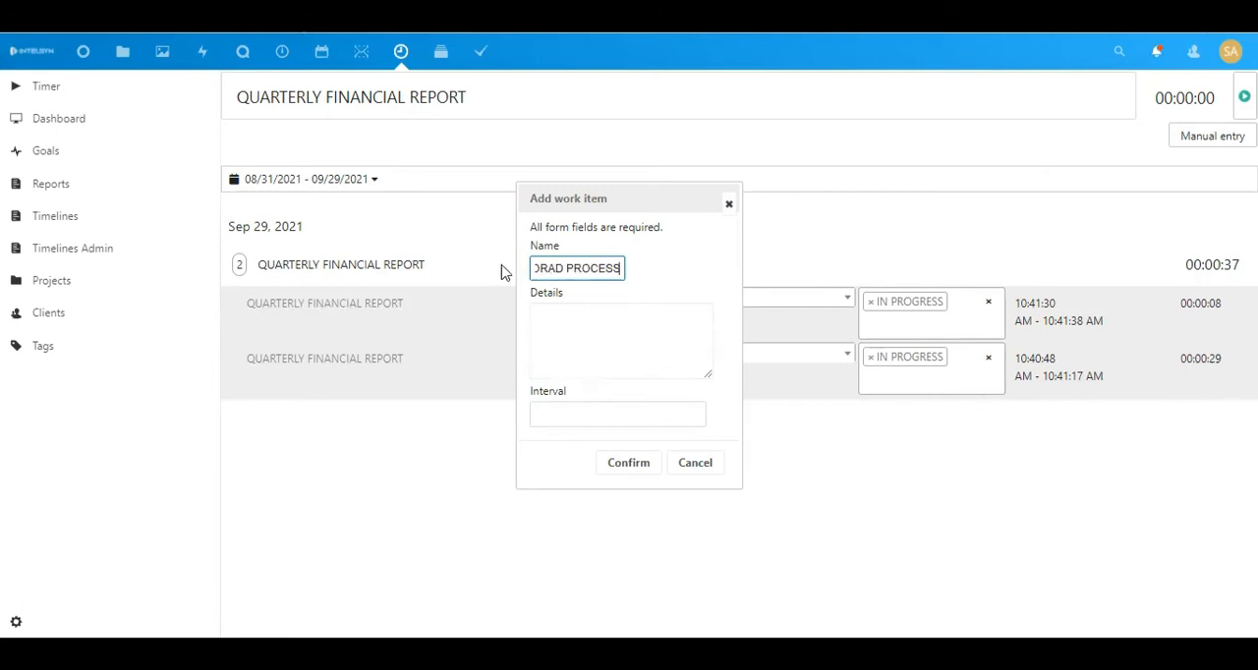
pyautogui.press('BackSpace')
pyautogui.write('AR')
# Set the HR ONBOARD PROCESS entry's interval to 09/29/2021 from 9:00 AM to 10:00 AM and confirm the work item
pyautogui.click(564, 389)
pyautogui.click(575, 414)
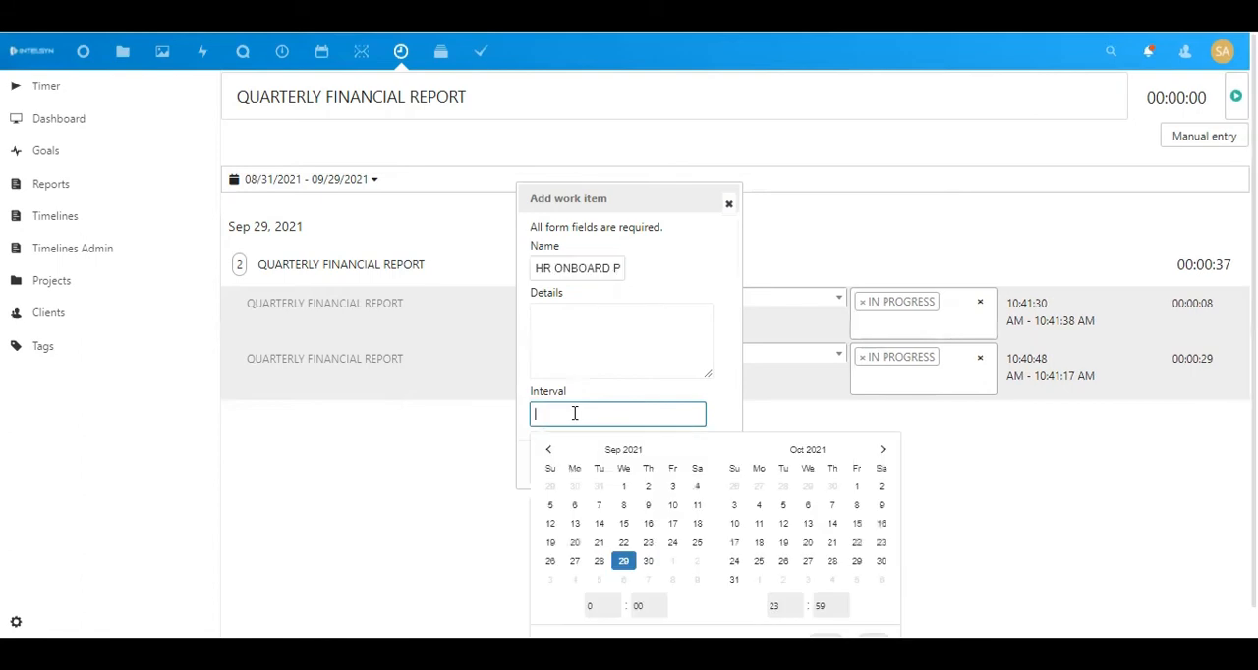
pyautogui.click(597, 606)
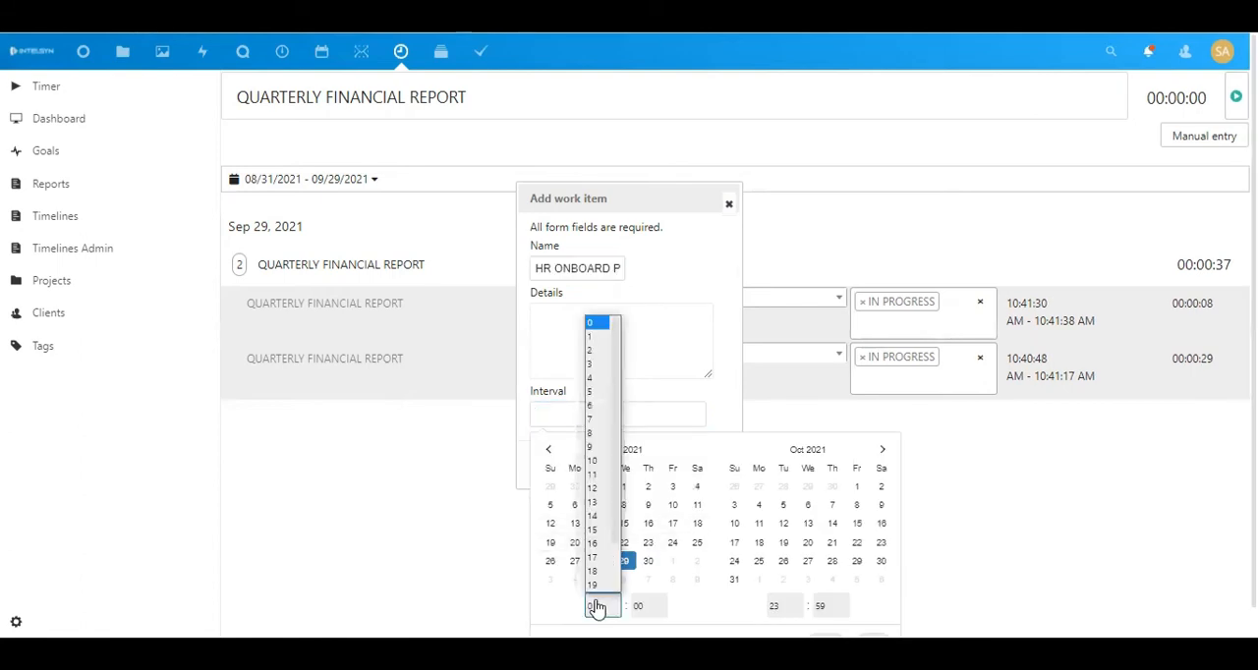
pyautogui.click(597, 451)
pyautogui.click(781, 605)
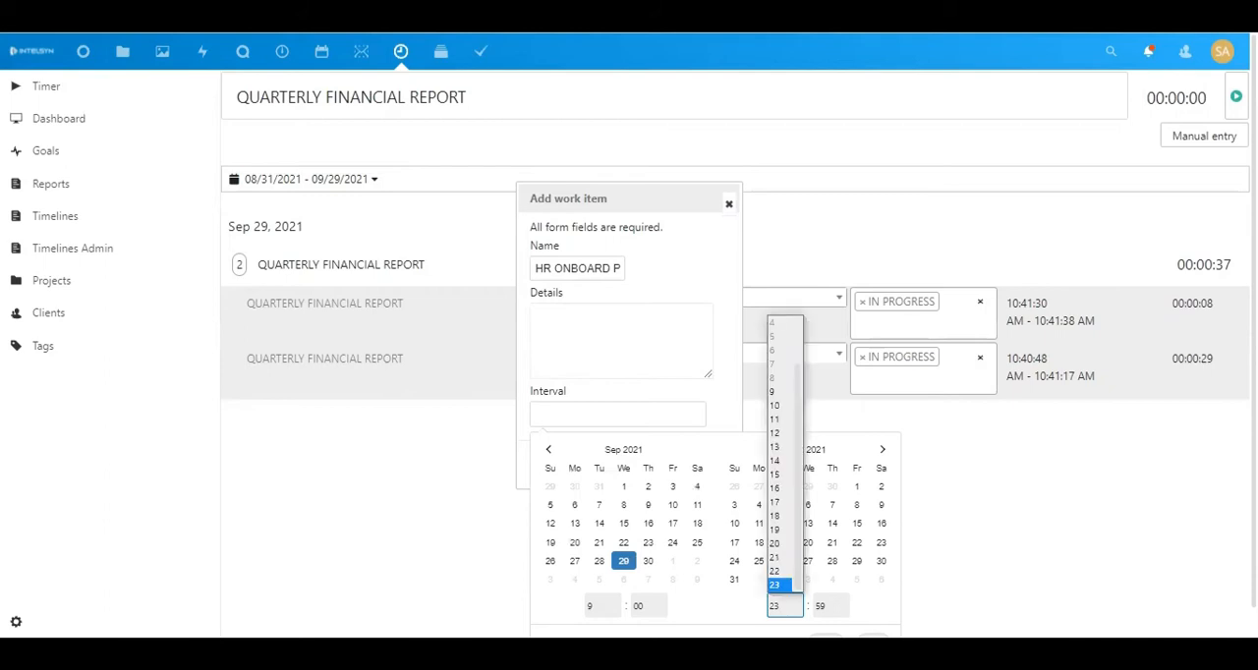
pyautogui.click(775, 406)
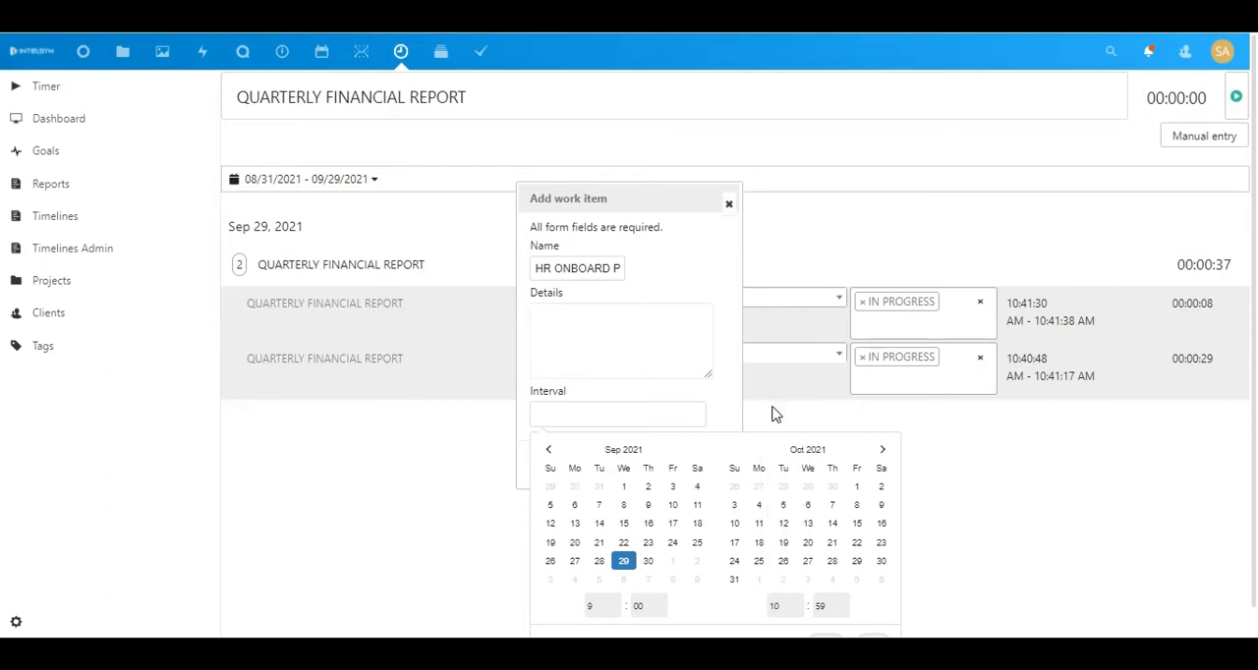
pyautogui.click(826, 606)
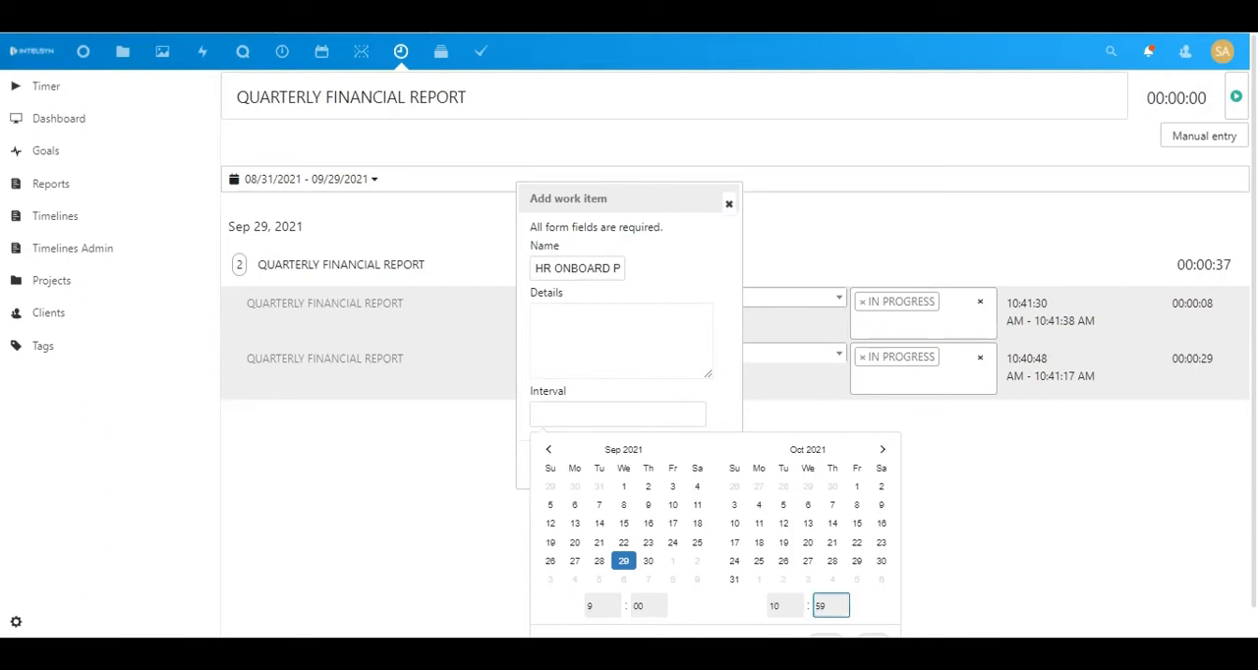
pyautogui.click(830, 607)
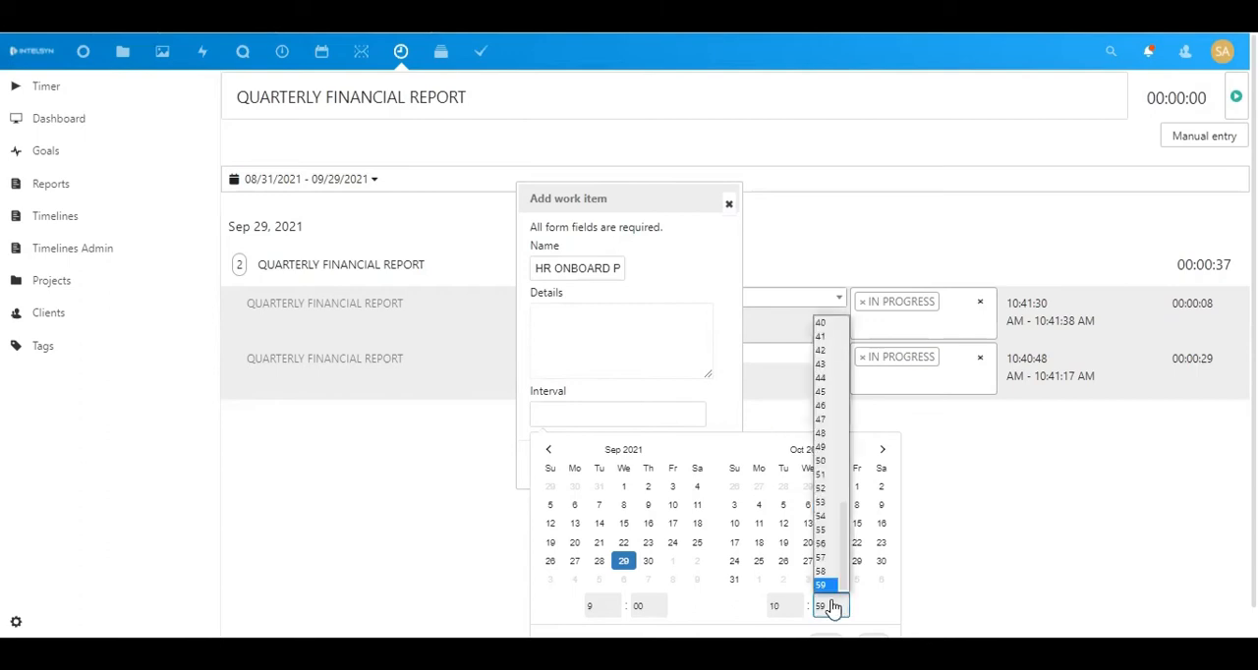
pyautogui.moveTo(841, 547); pyautogui.dragTo(843, 378)
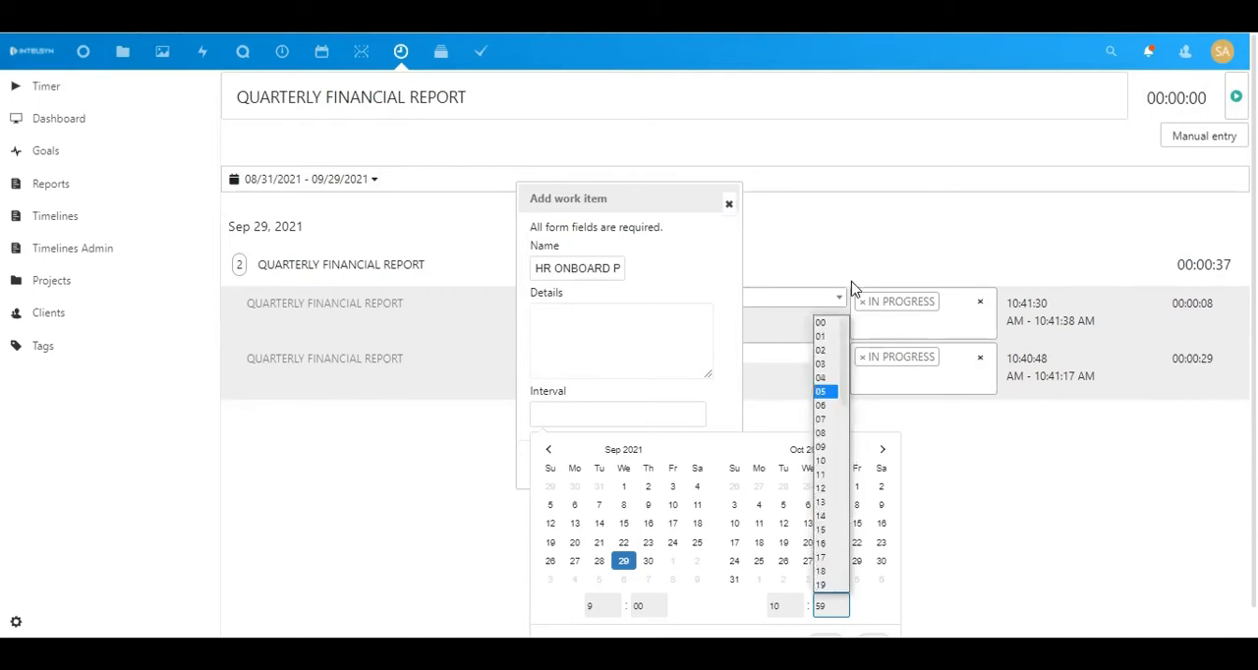
pyautogui.scroll(2, 841, 324)
pyautogui.click(824, 324)
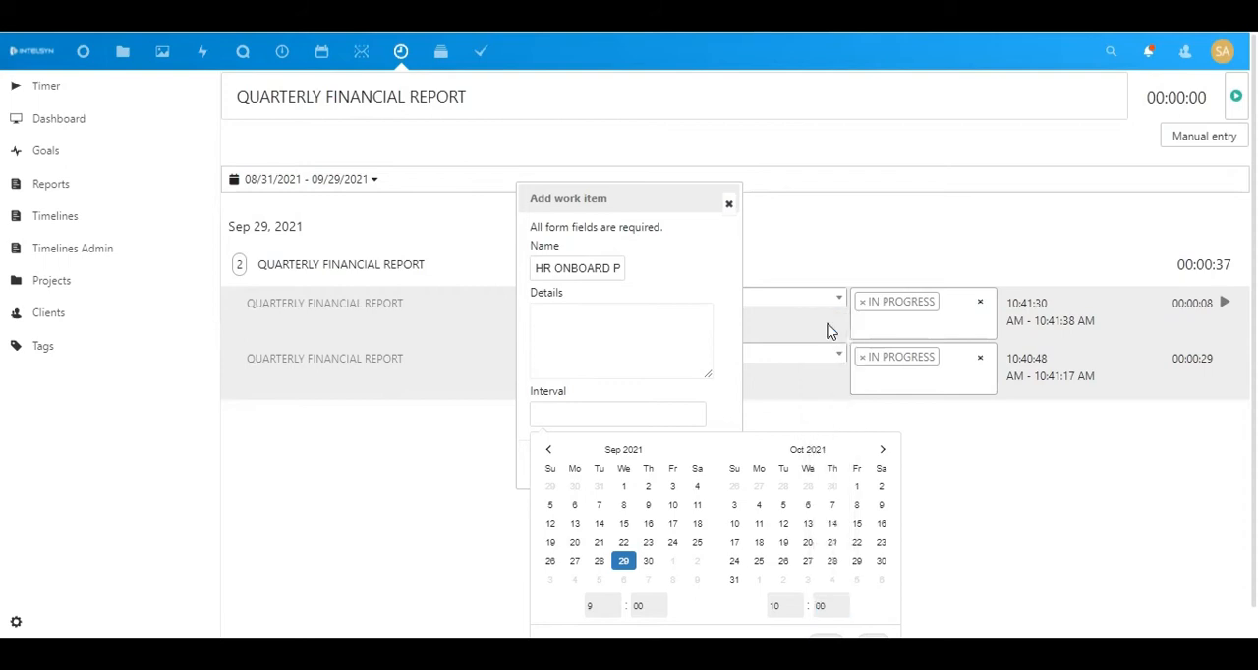
pyautogui.click(831, 606)
pyautogui.scroll(-1, 831, 590)
pyautogui.press('Tab')
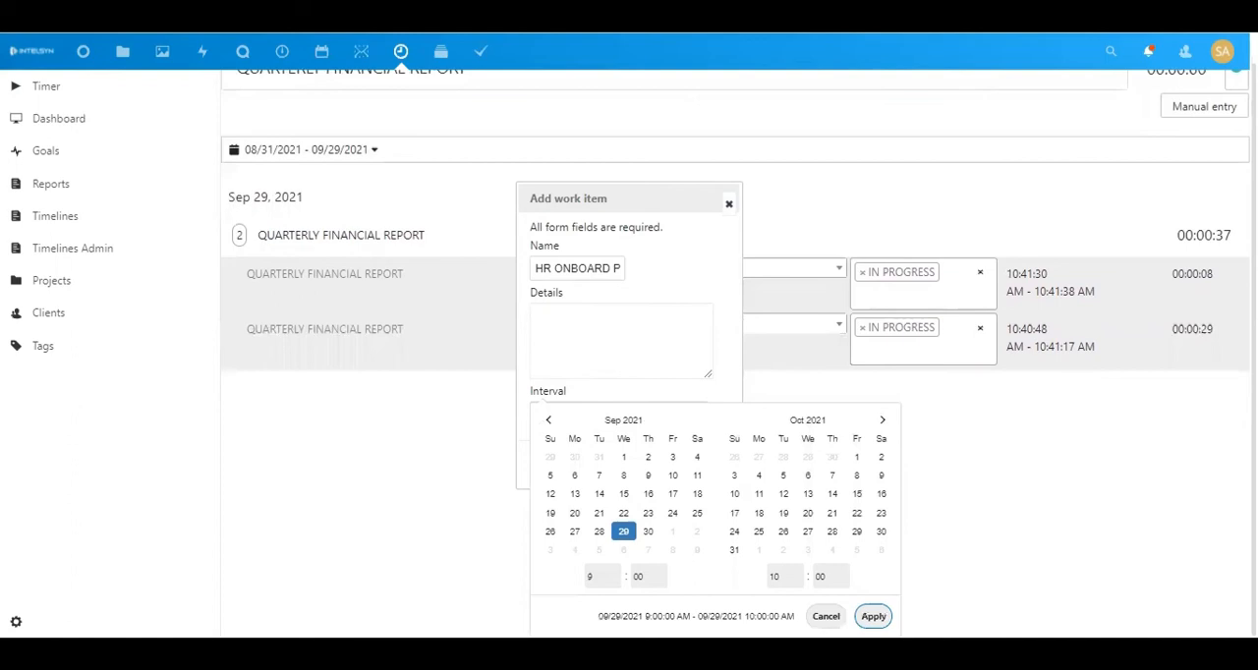
pyautogui.press('Return')
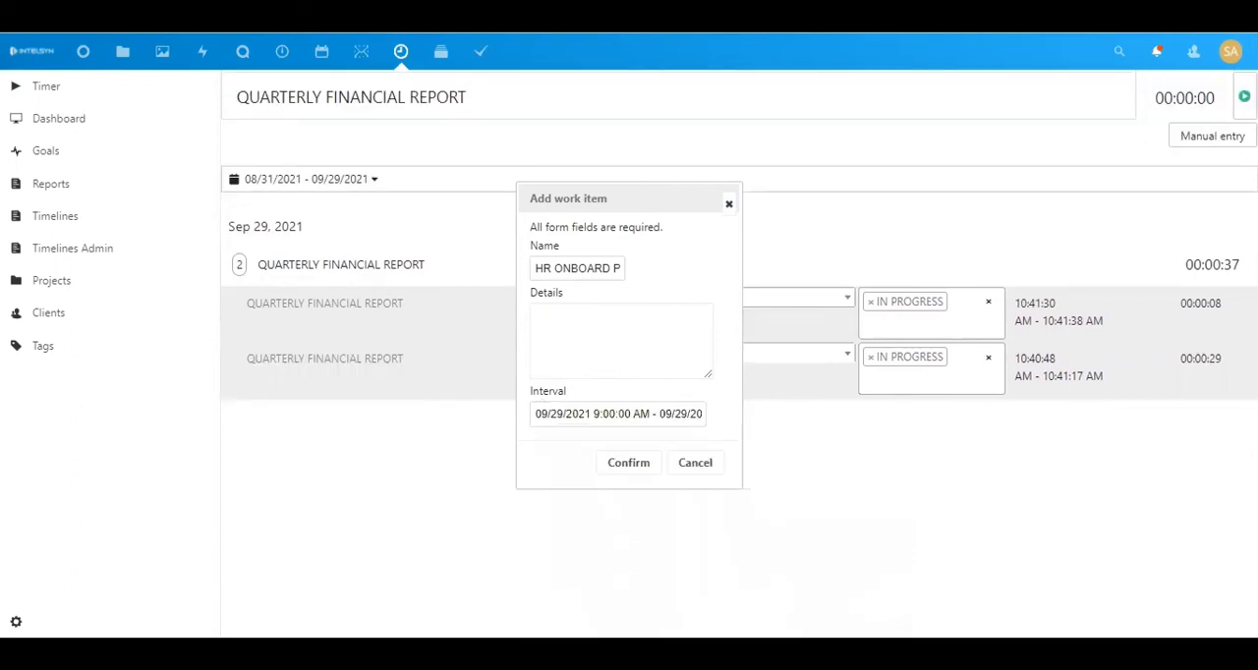
pyautogui.click(634, 465)
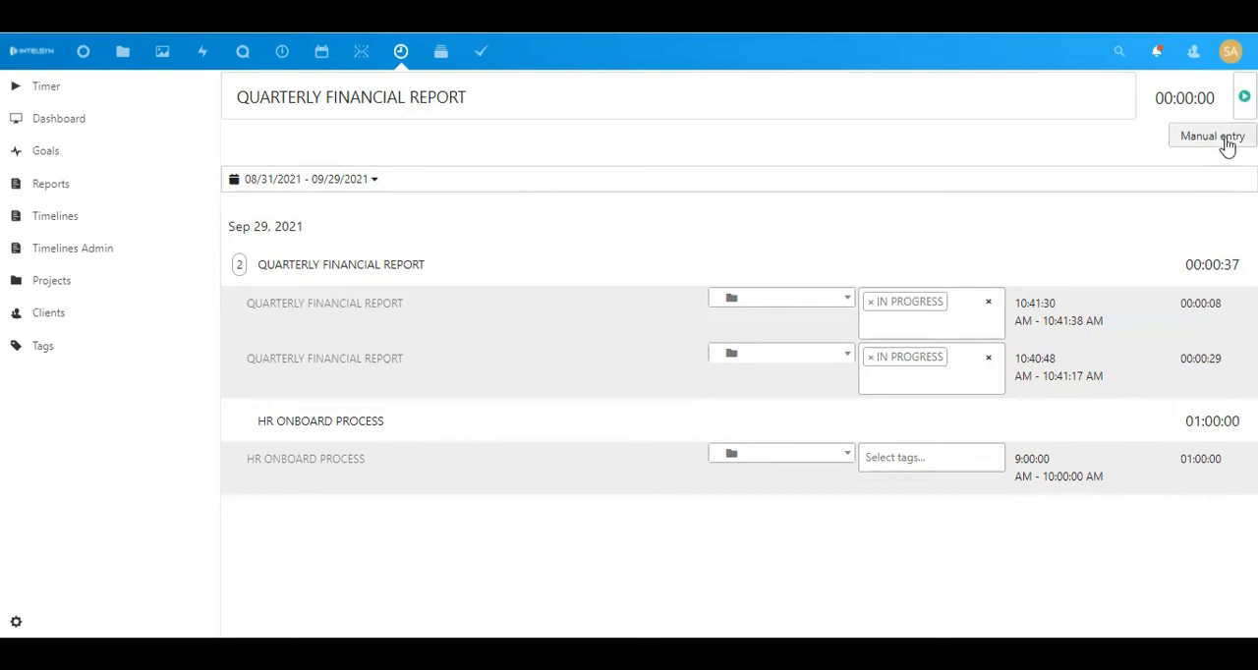
pyautogui.moveTo(1108, 540); pyautogui.dragTo(1210, 516)
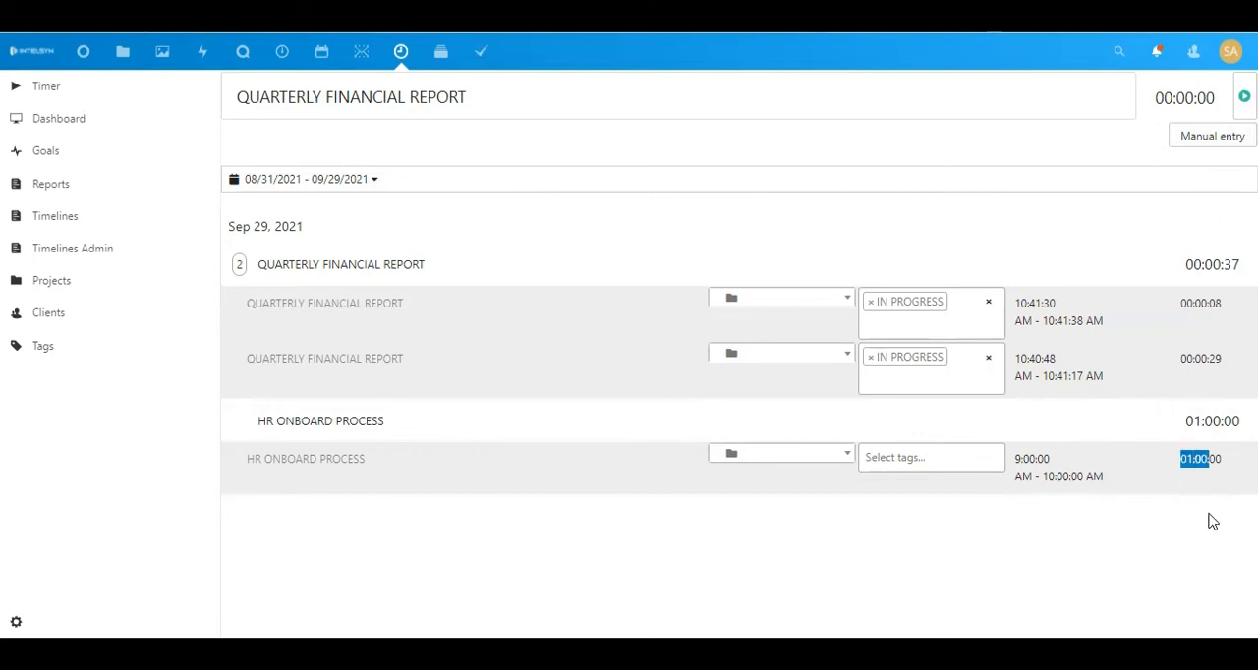
pyautogui.click(365, 182)
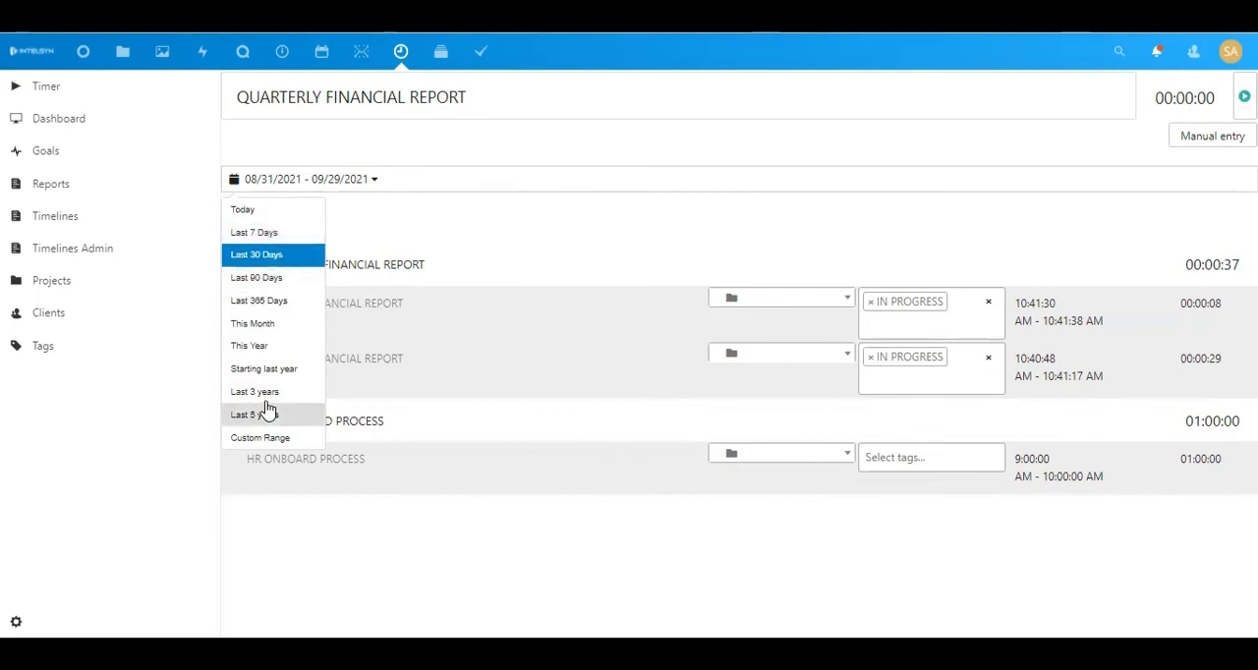
pyautogui.click(393, 224)
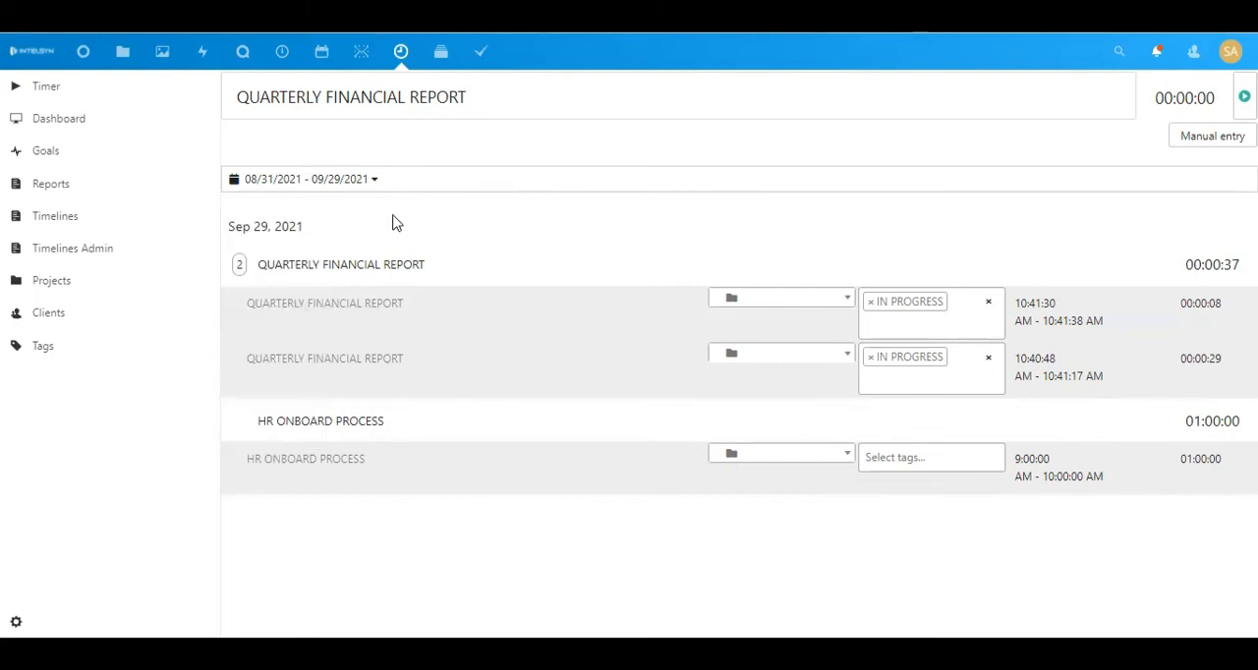
# Open the Dashboard and examine the time-per-client chart and its date range options
pyautogui.click(86, 119)
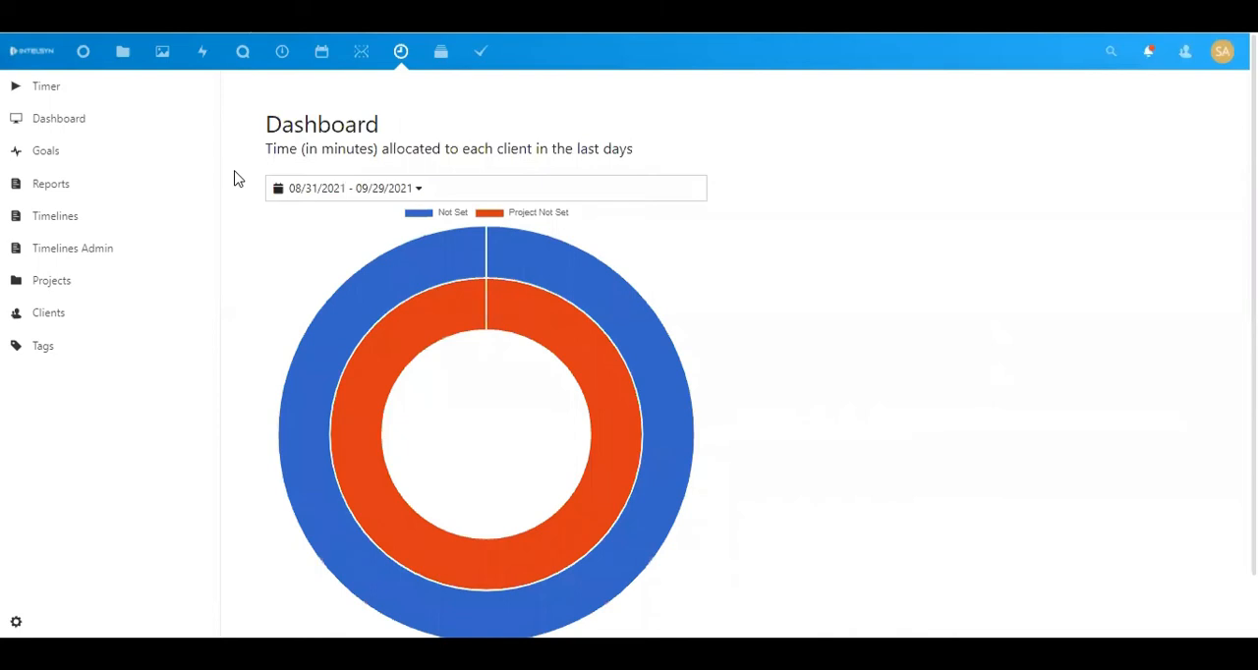
pyautogui.moveTo(457, 512)
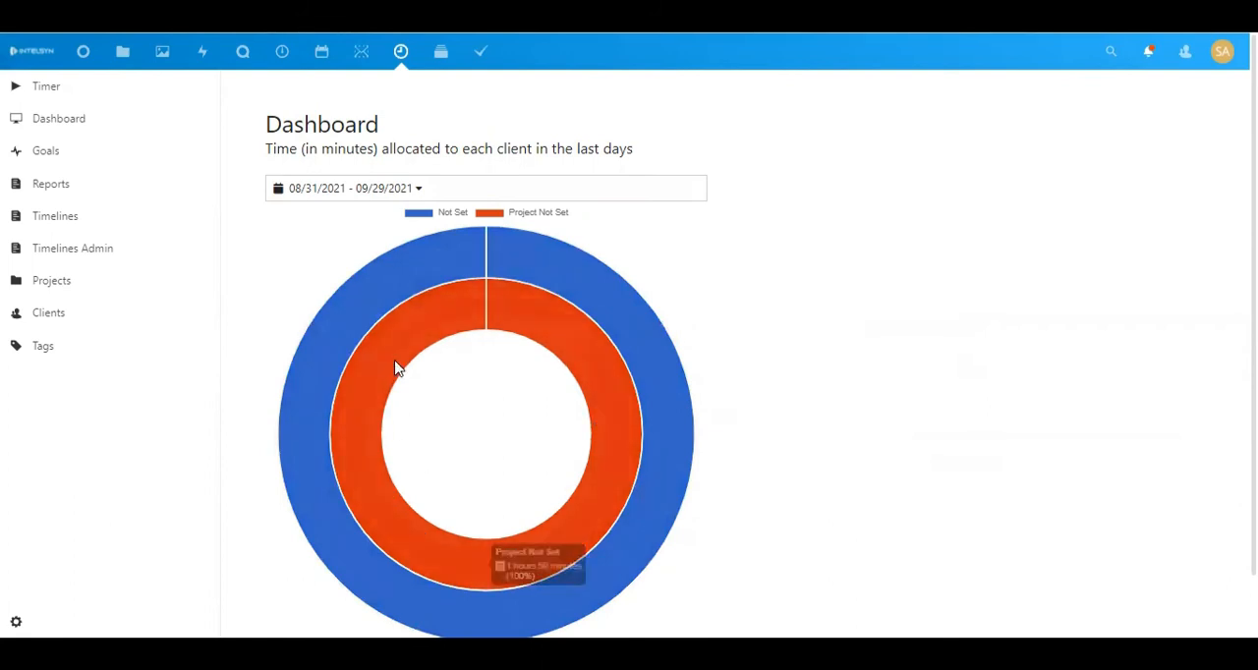
pyautogui.click(375, 192)
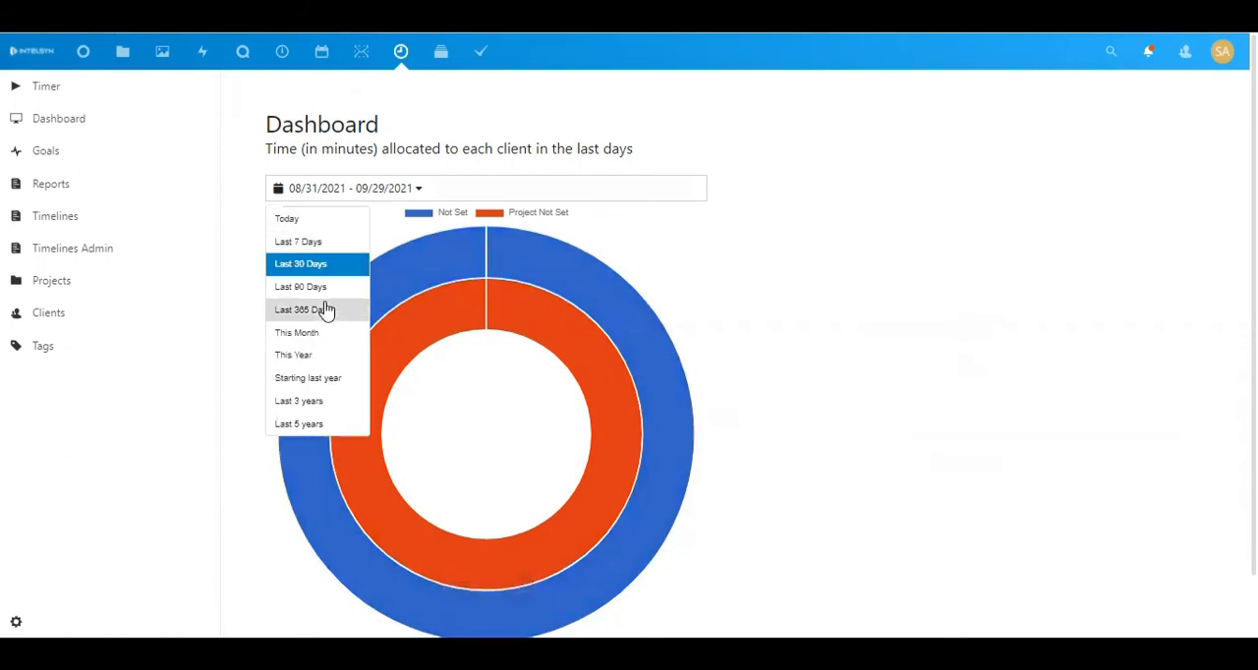
pyautogui.click(400, 243)
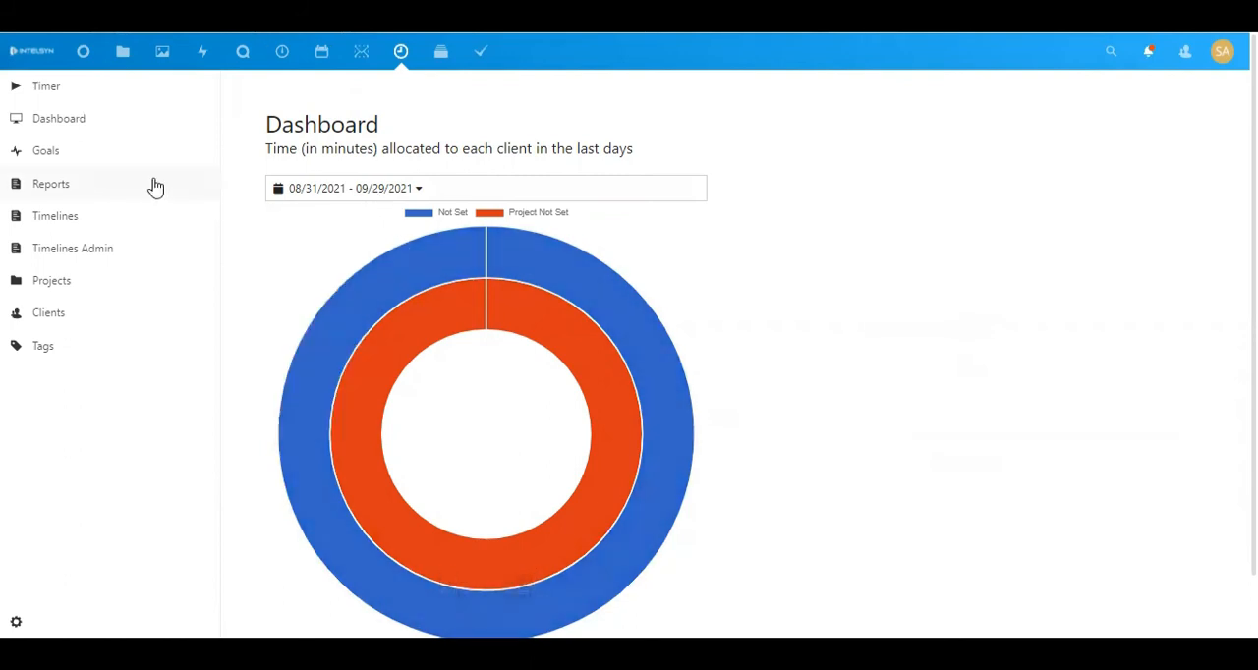
# Open the Goals page and check the available goal interval options
pyautogui.click(99, 156)
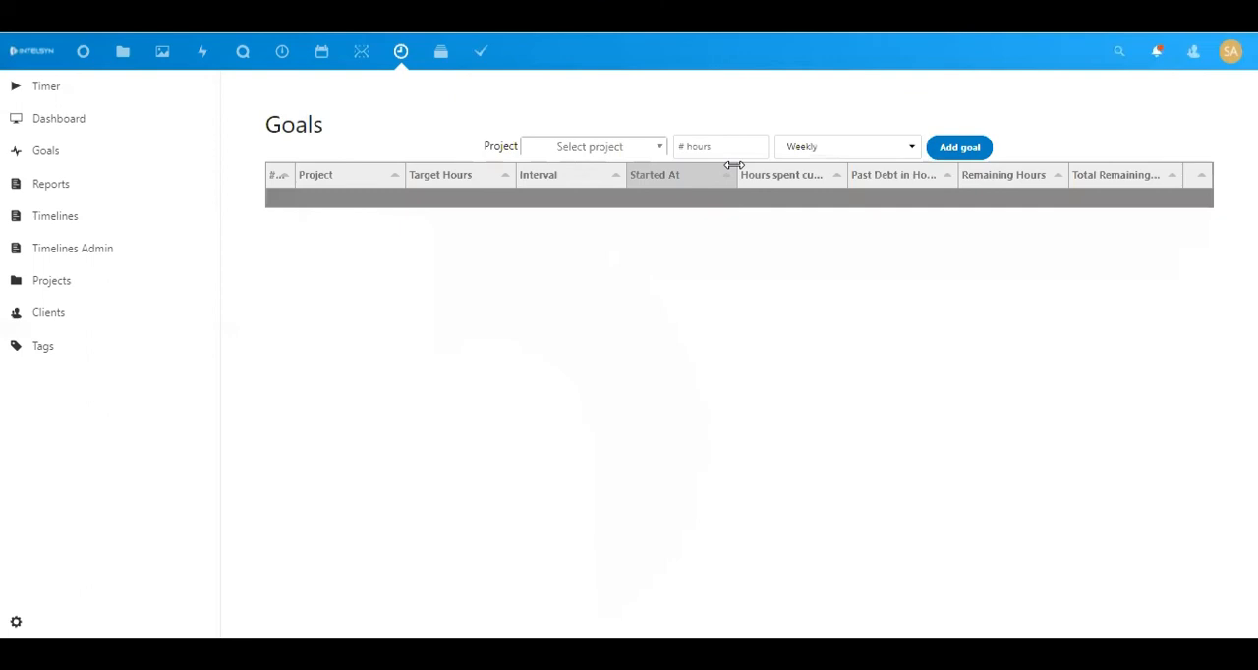
pyautogui.click(808, 161)
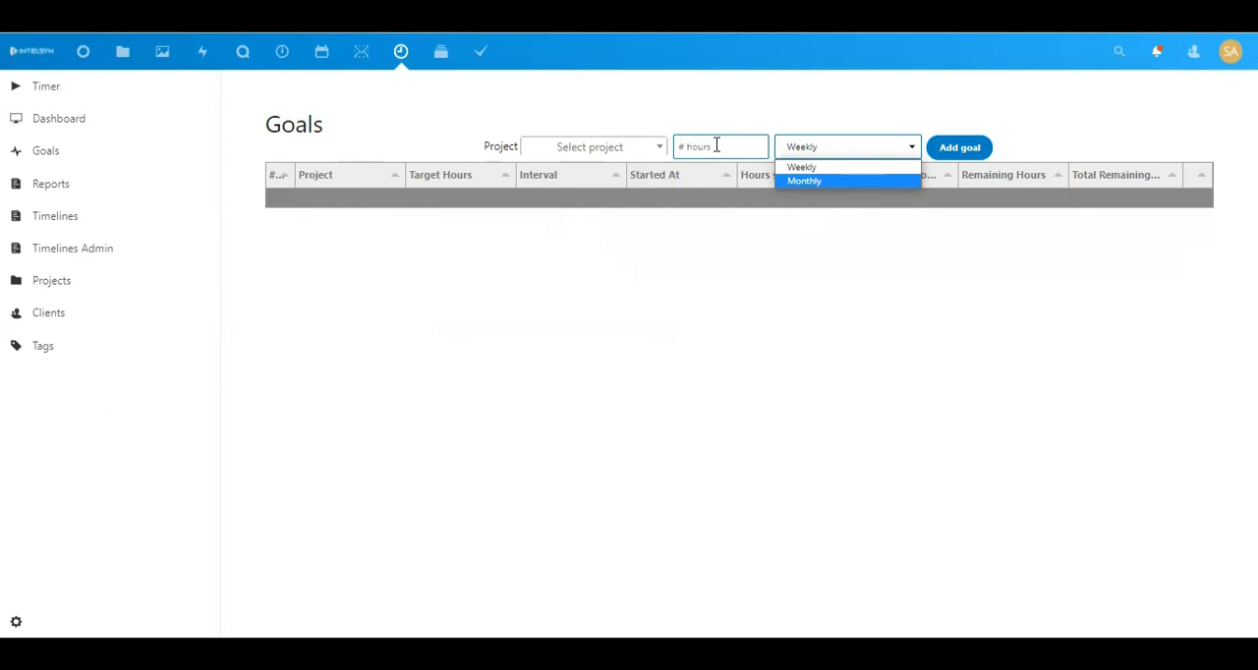
pyautogui.click(700, 297)
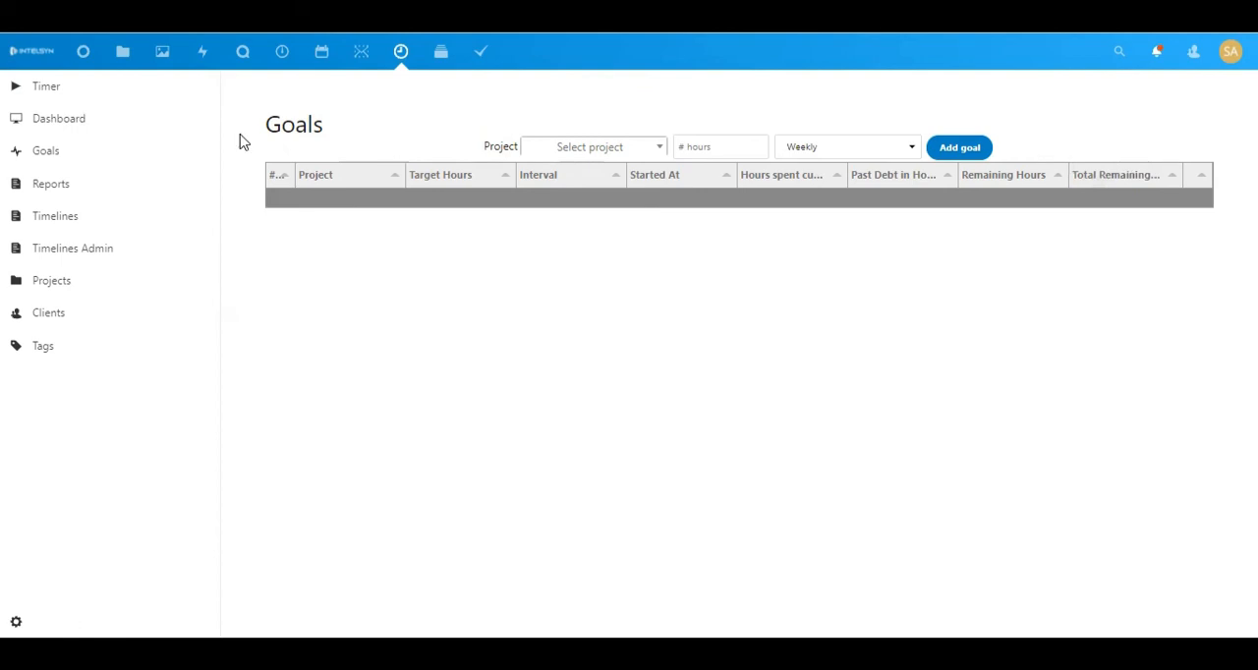
# Browse the Reports, Timelines and Timelines Admin pages to review the logged time entries
pyautogui.click(70, 193)
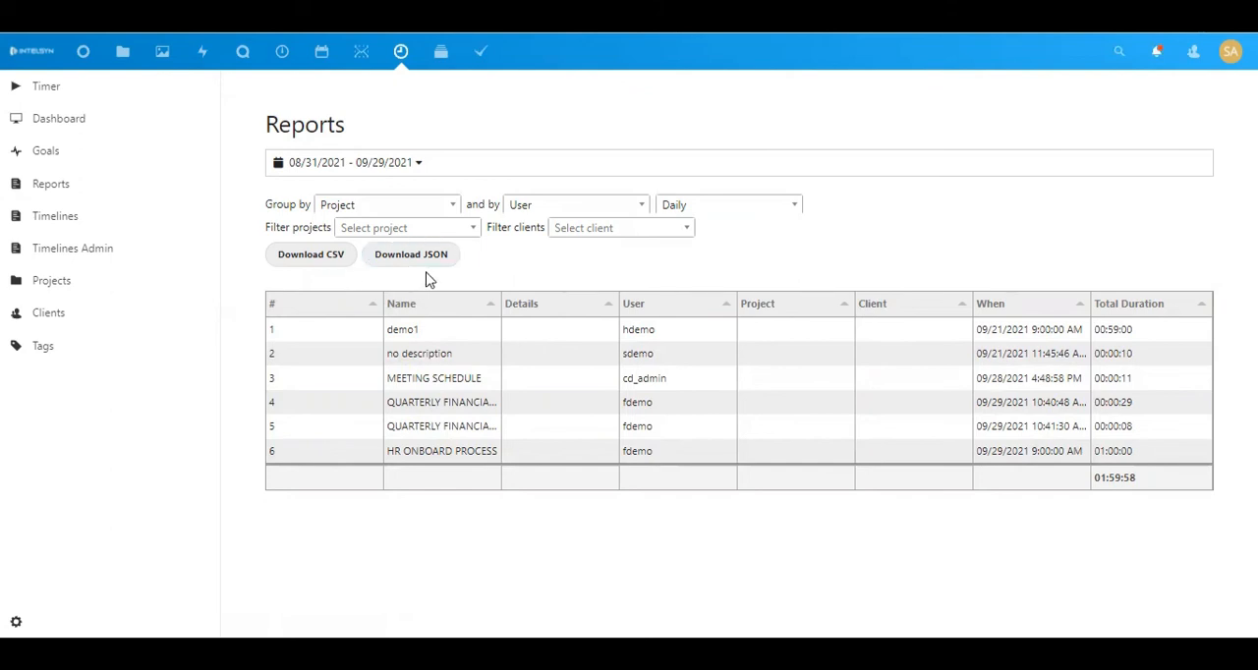
pyautogui.click(80, 220)
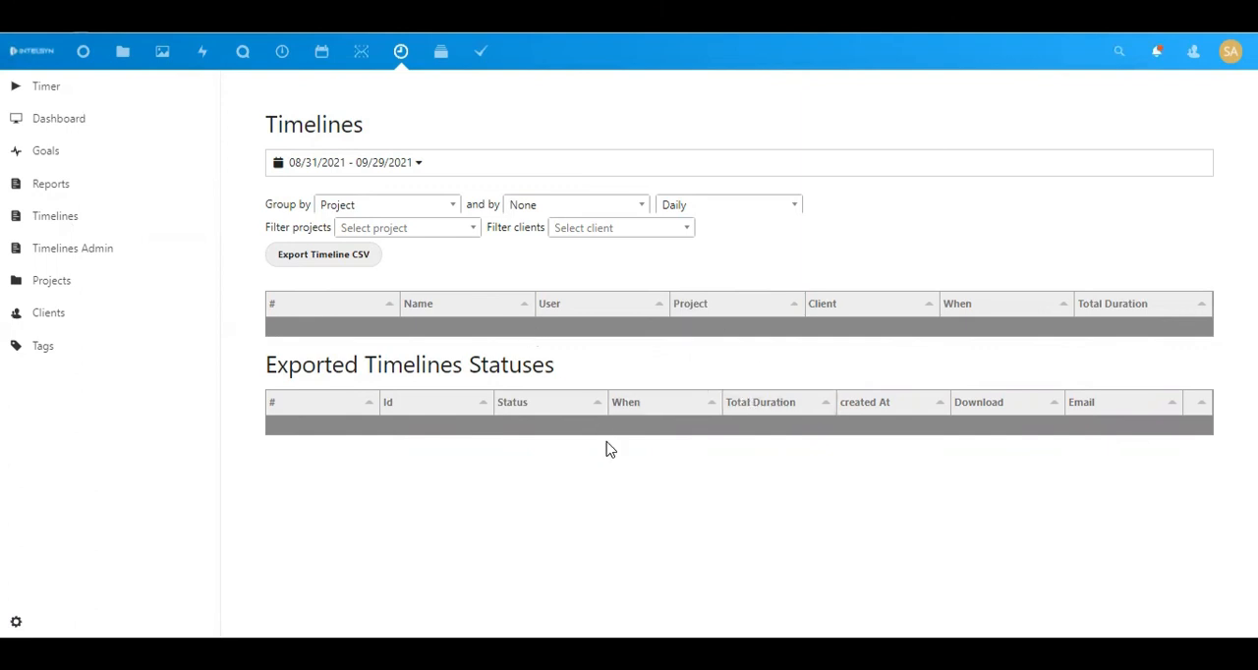
pyautogui.click(111, 258)
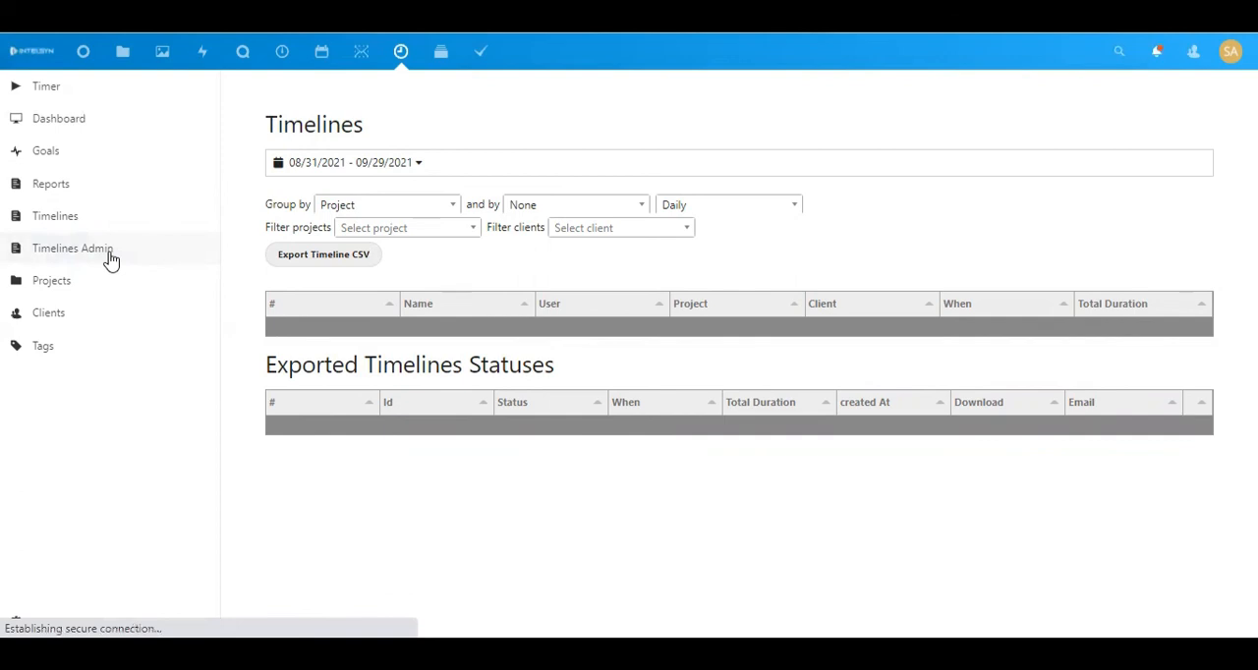